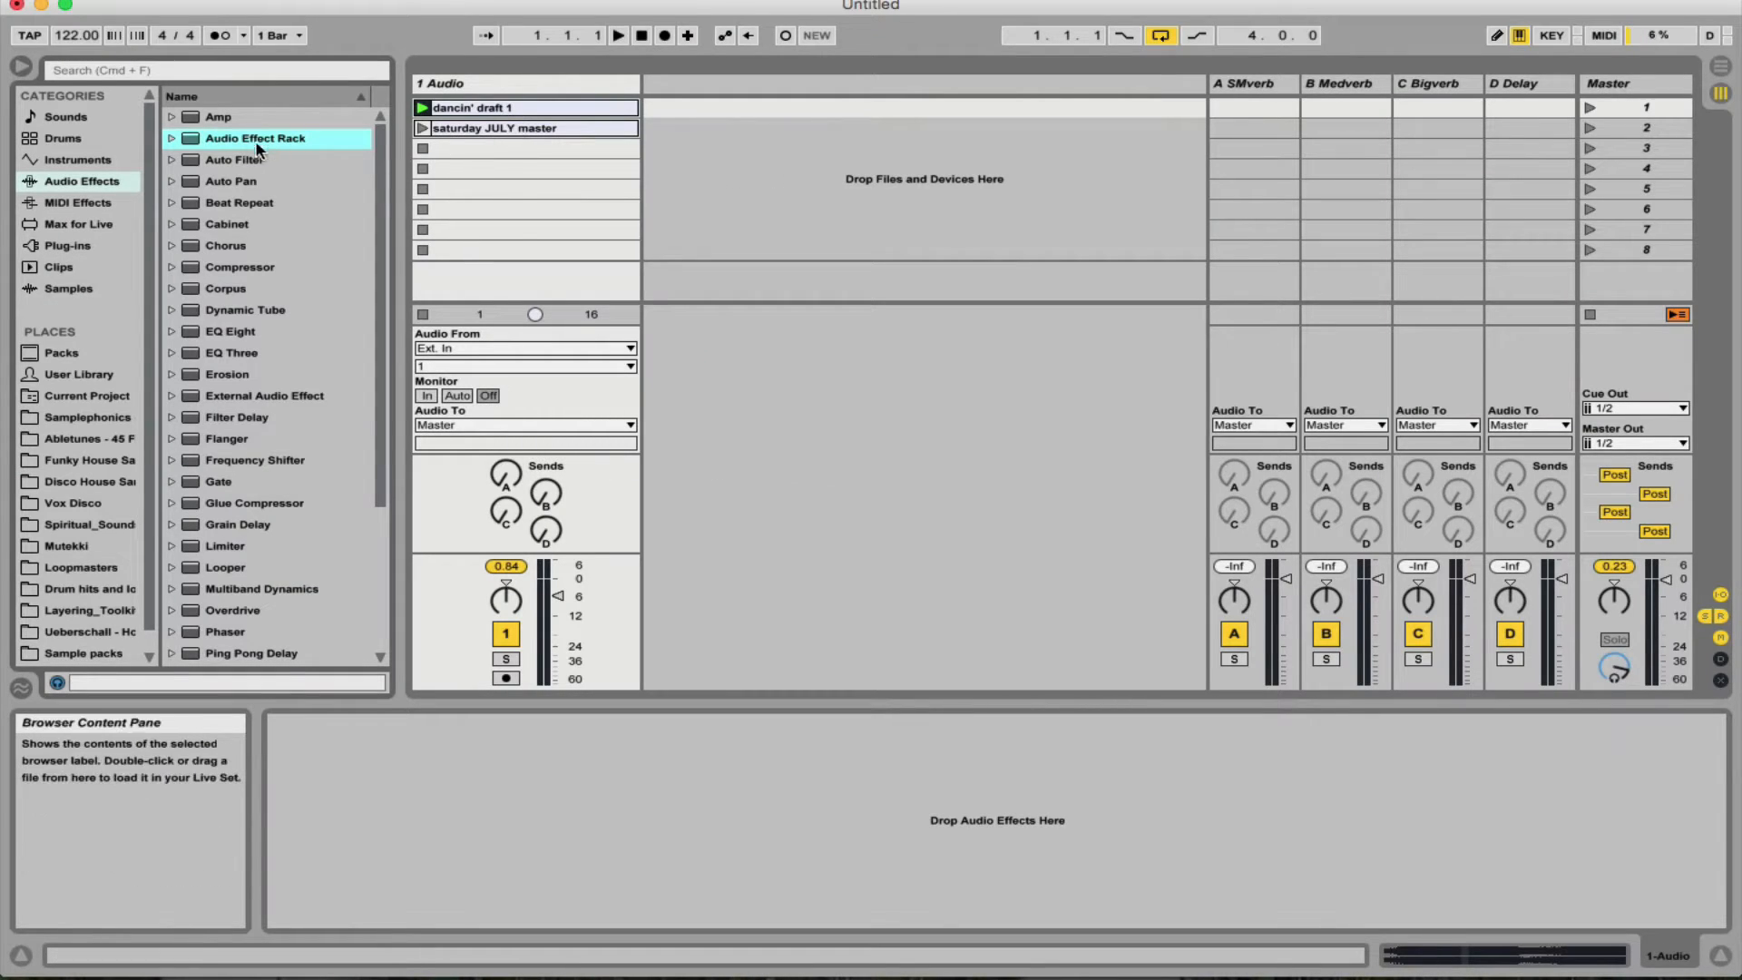
# - Place an Audio Effect Rack on the 1 Audio track and add an Auto Filter with the high-pass type inside it
pyautogui.moveTo(257, 146); pyautogui.dragTo(570, 791)
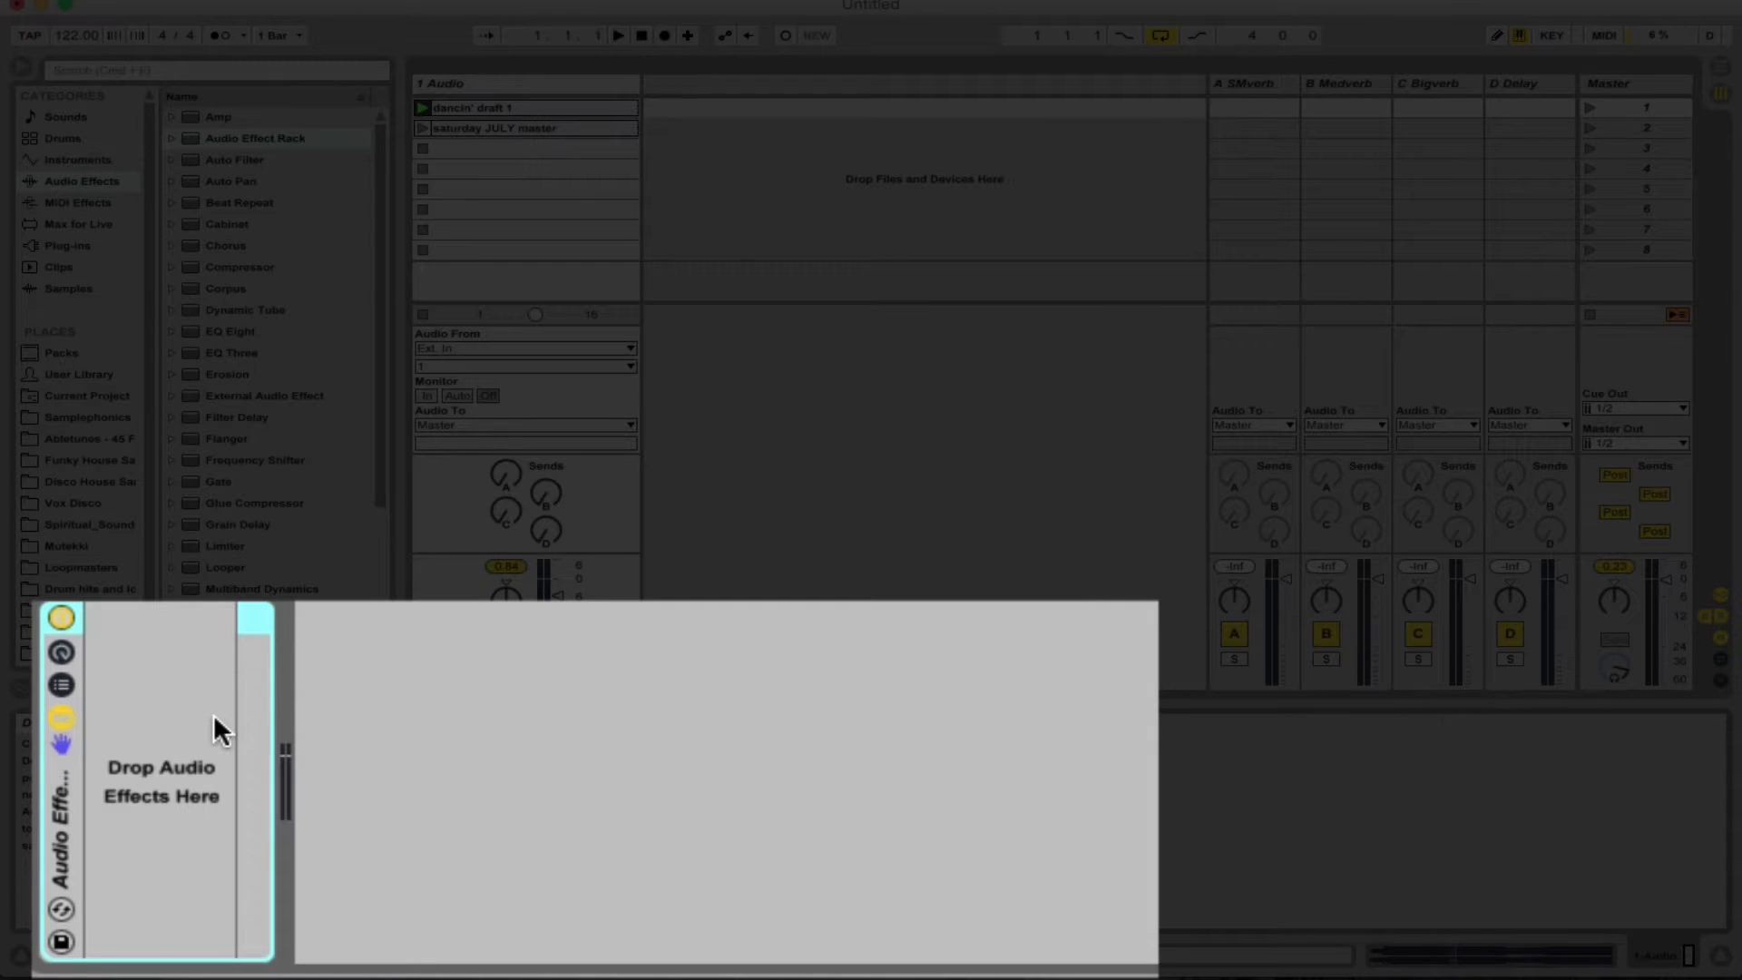
pyautogui.moveTo(237, 158); pyautogui.dragTo(139, 748)
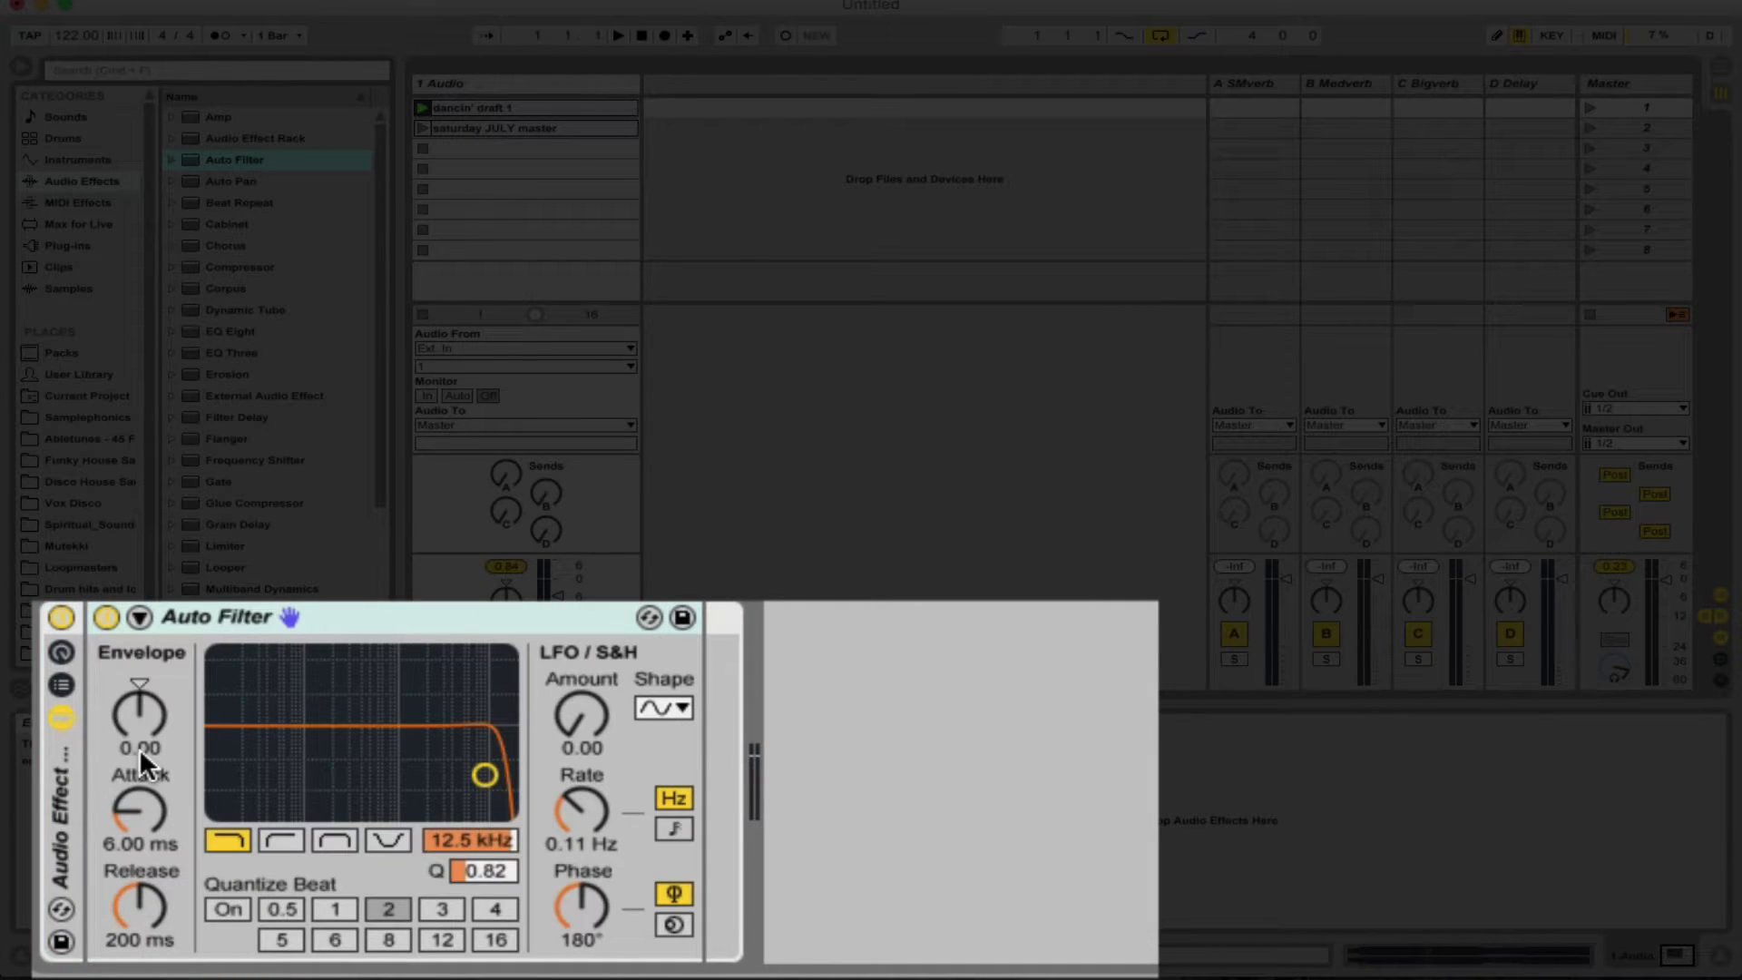
pyautogui.click(277, 841)
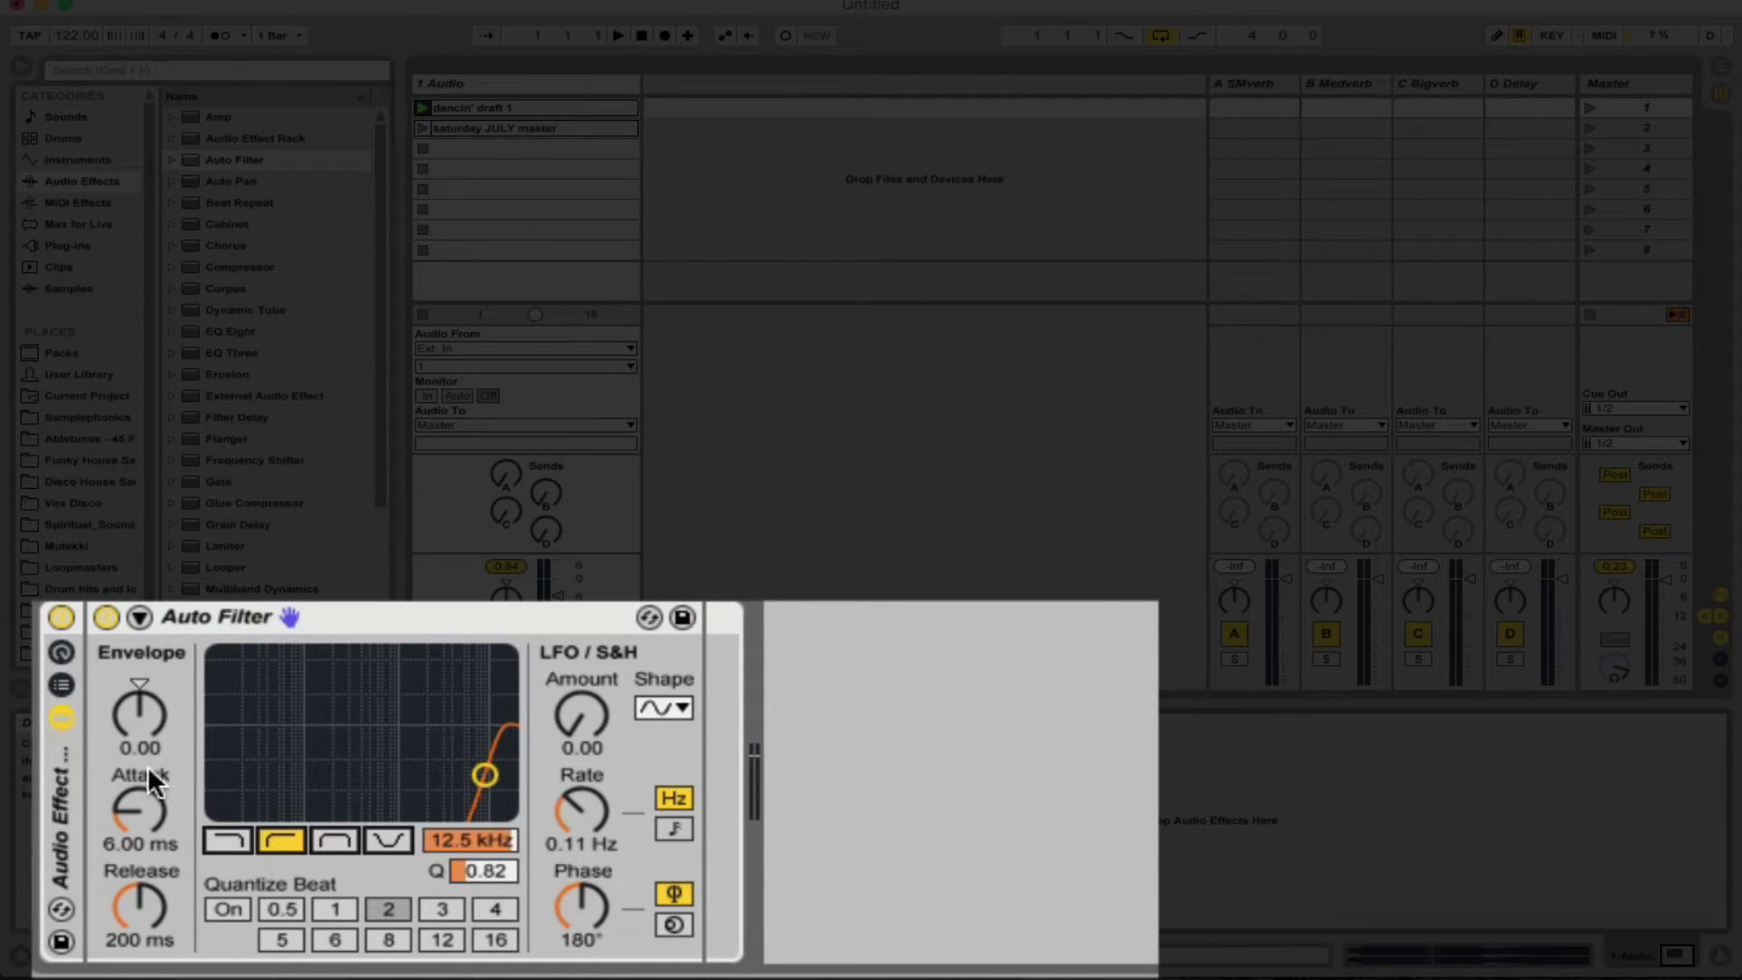
# - Show the rack's macro controls and map the Auto Filter's frequency and Q to Macro 1
pyautogui.click(62, 649)
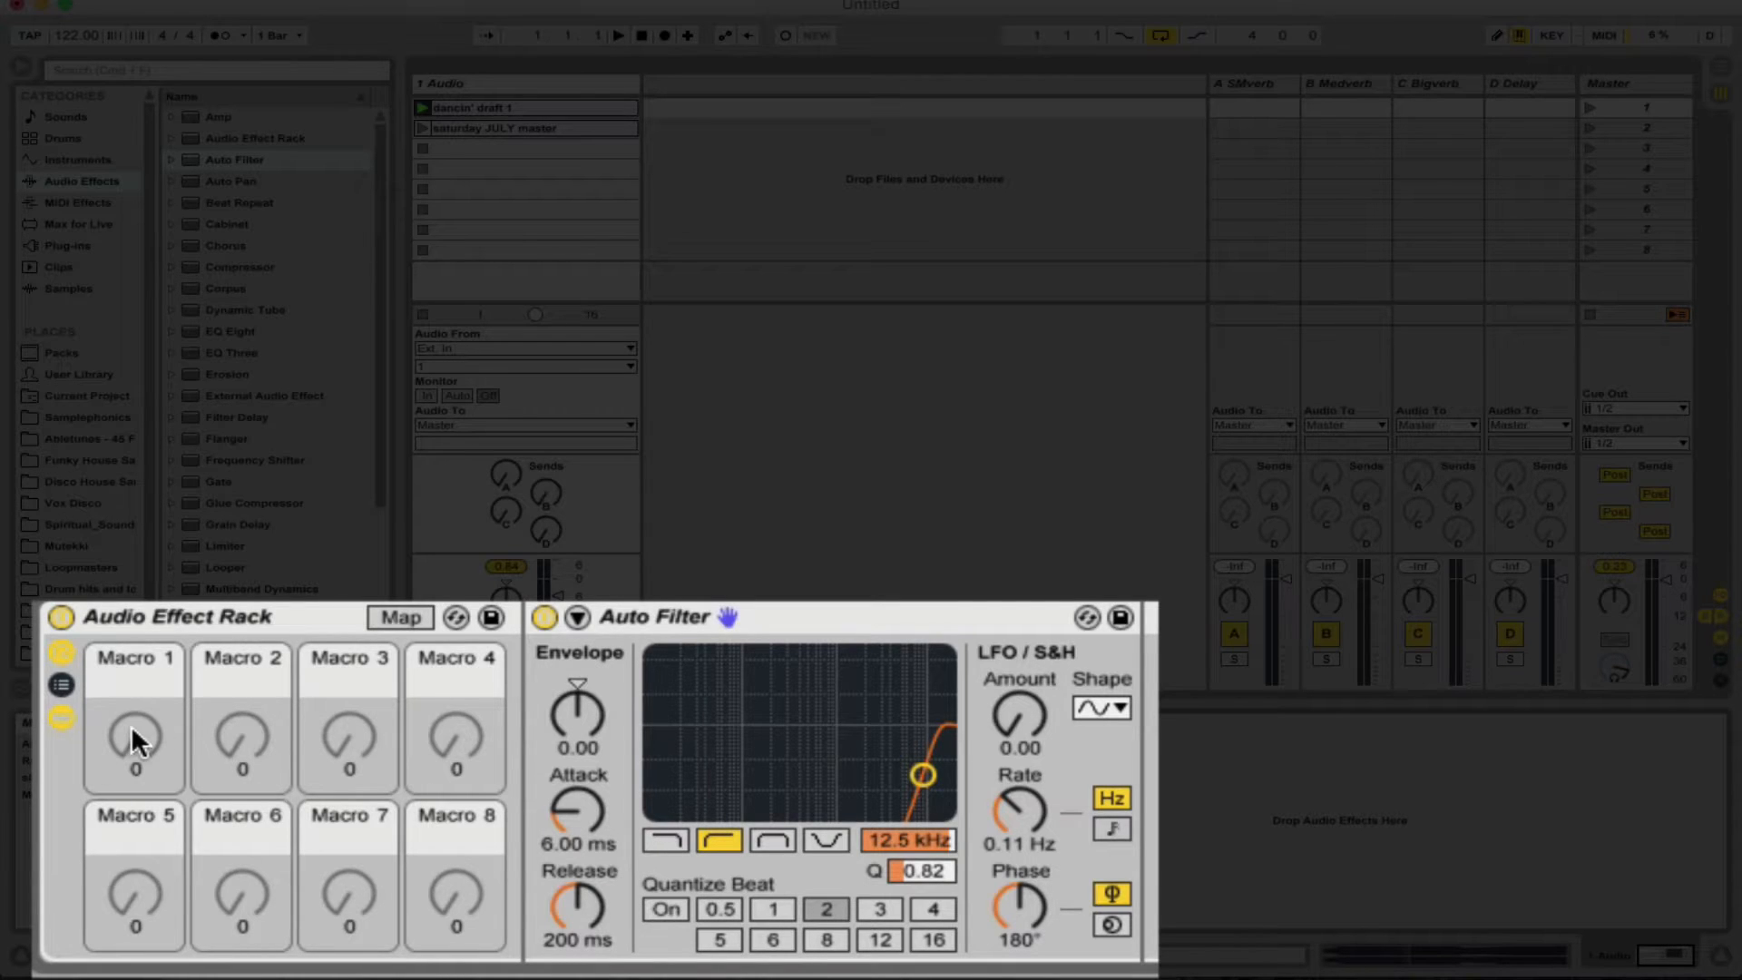
pyautogui.rightClick(898, 834)
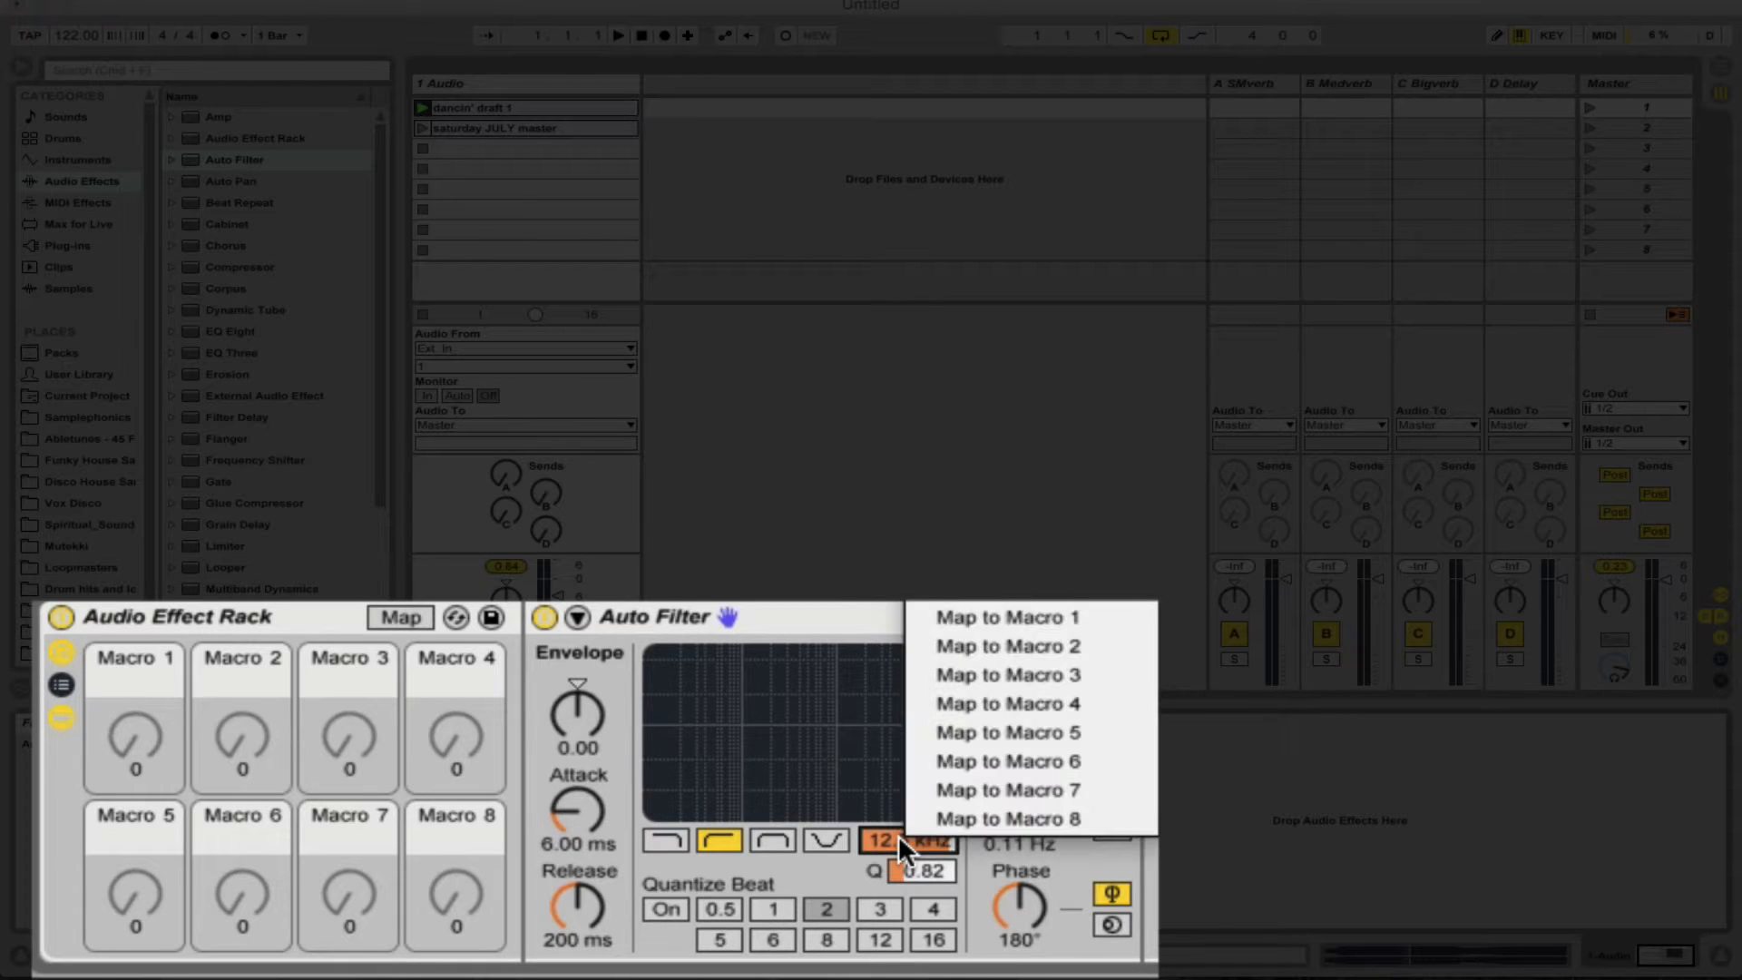
pyautogui.click(1036, 617)
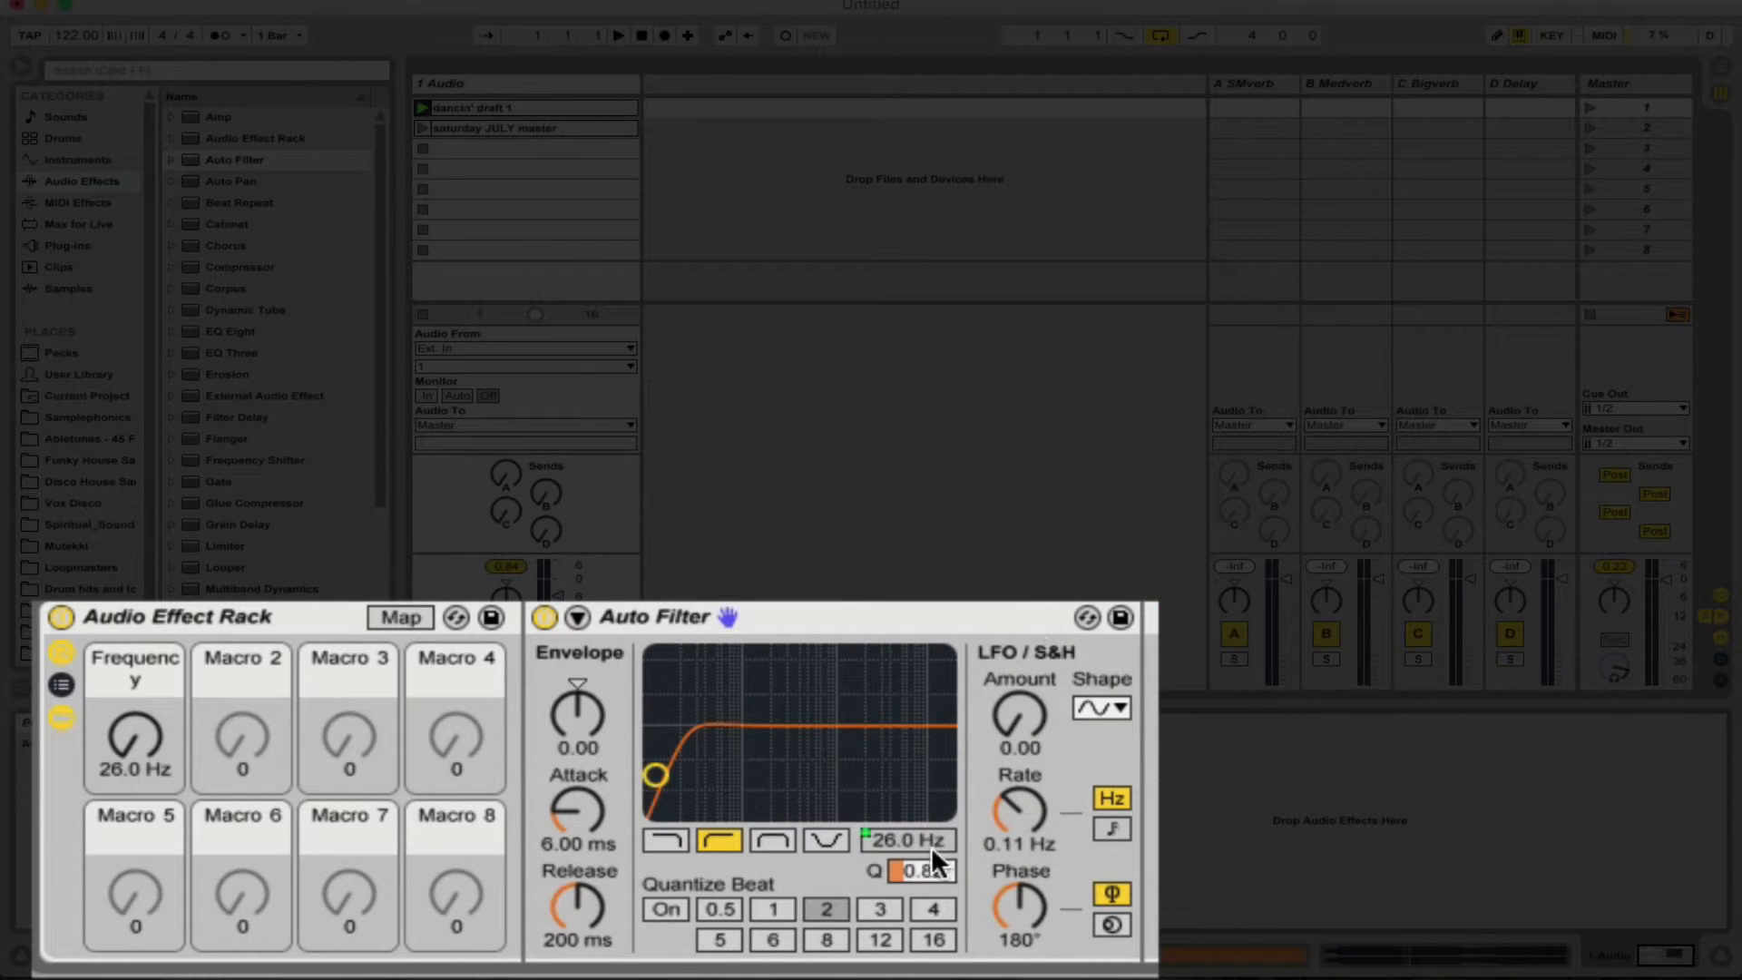
pyautogui.rightClick(922, 867)
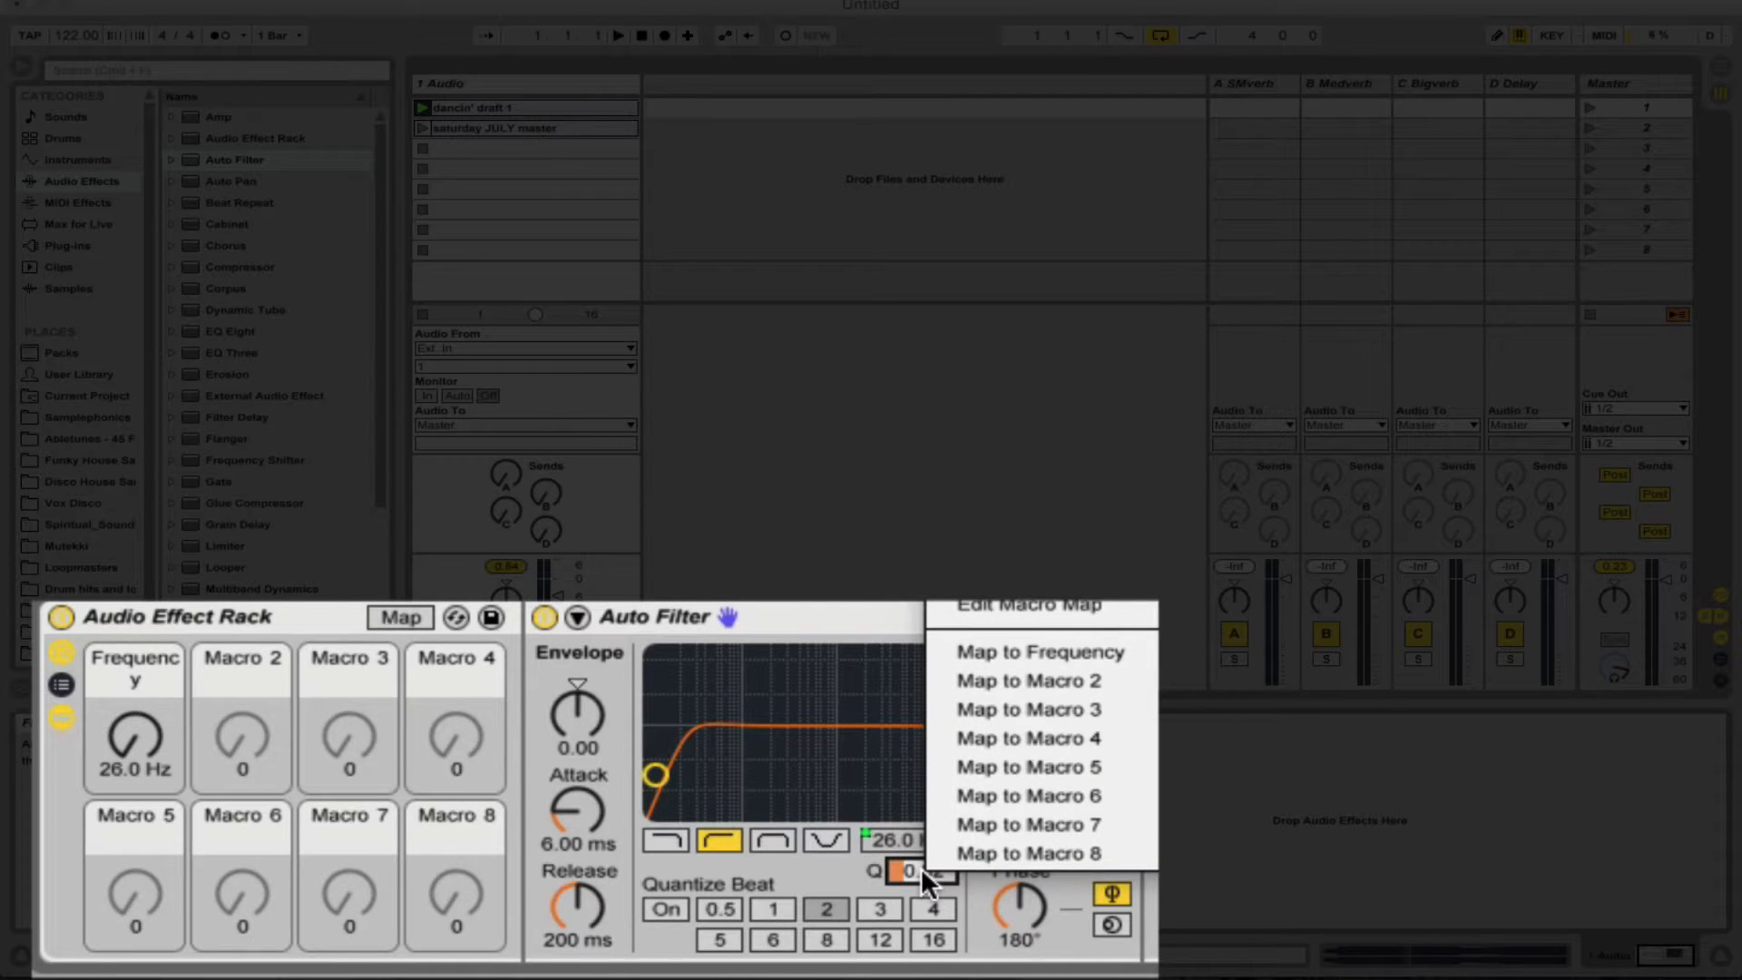
pyautogui.click(1057, 652)
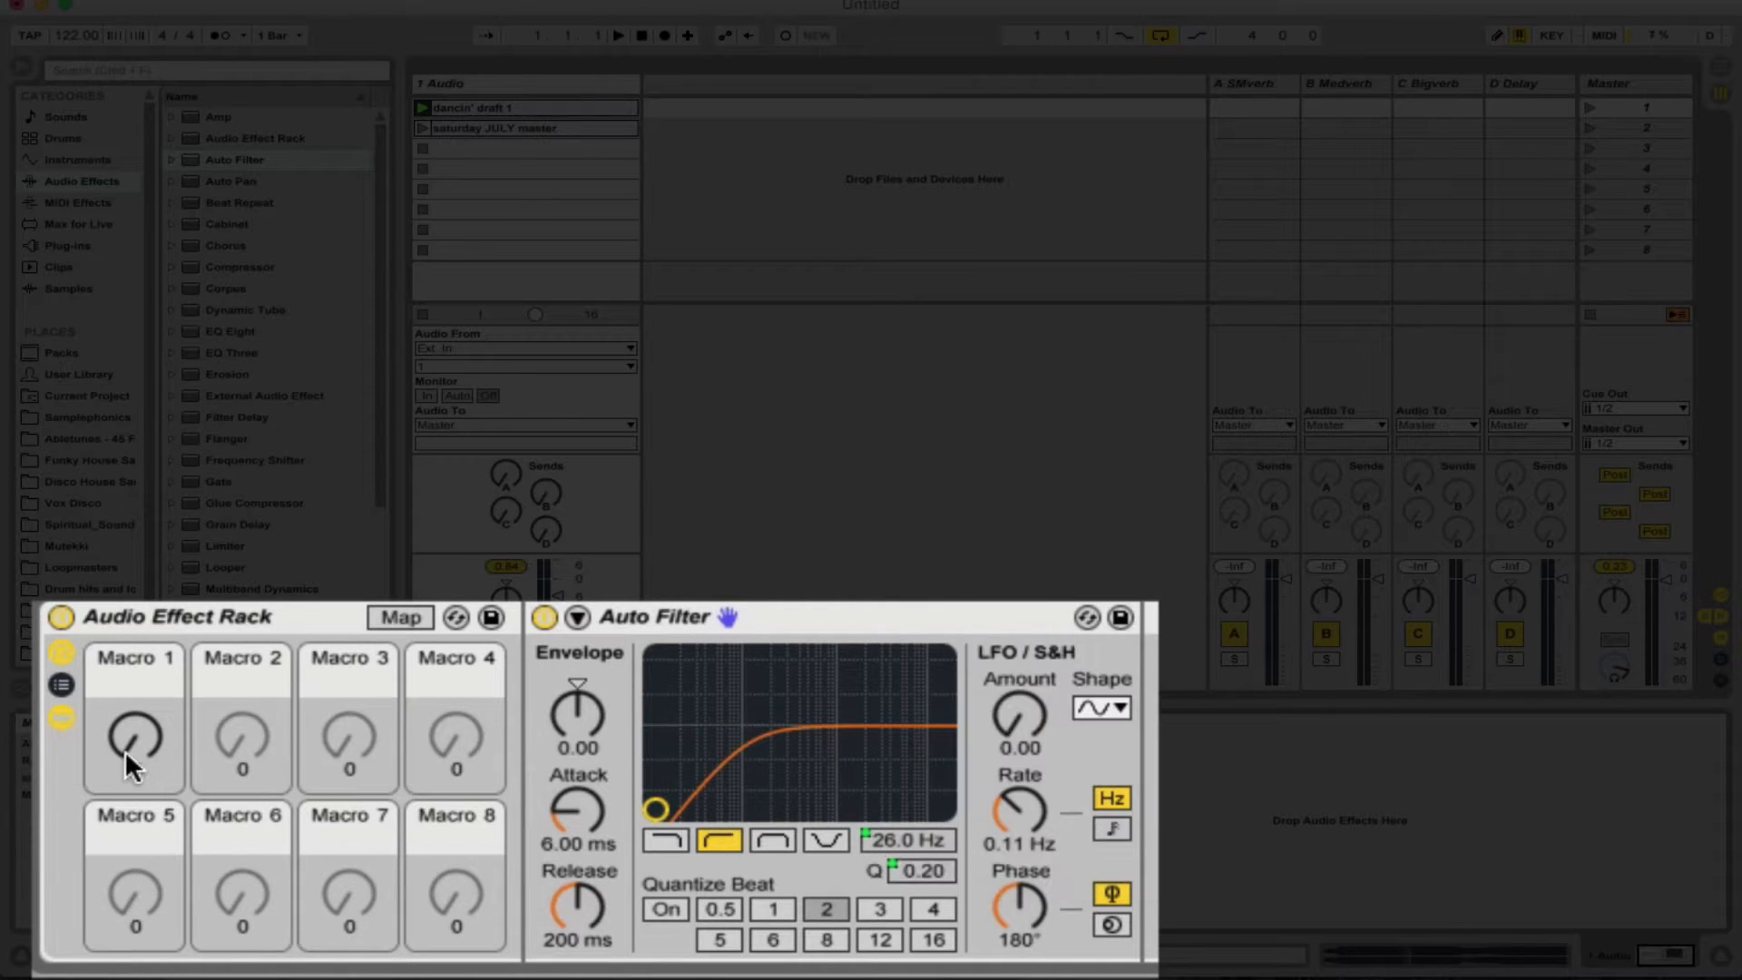
# - Try Macro 1 at a high setting and limit its Resonance mapping to a maximum of 1.97
pyautogui.moveTo(129, 750); pyautogui.dragTo(128, 645)
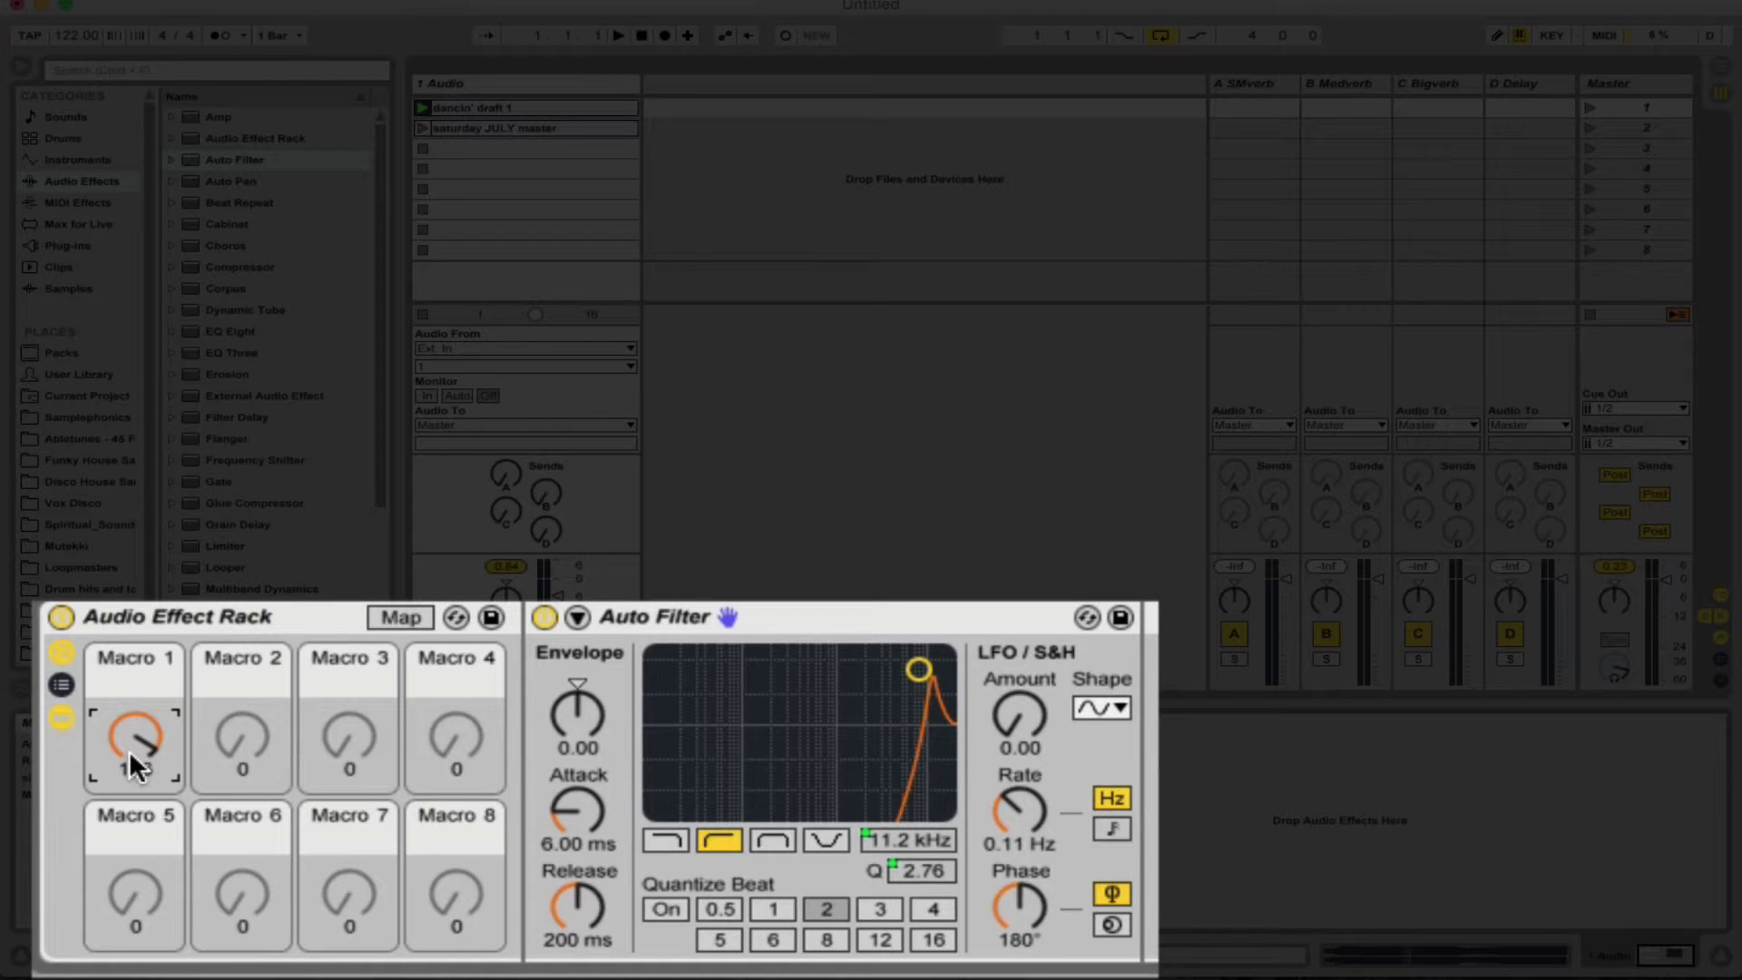
pyautogui.click(396, 616)
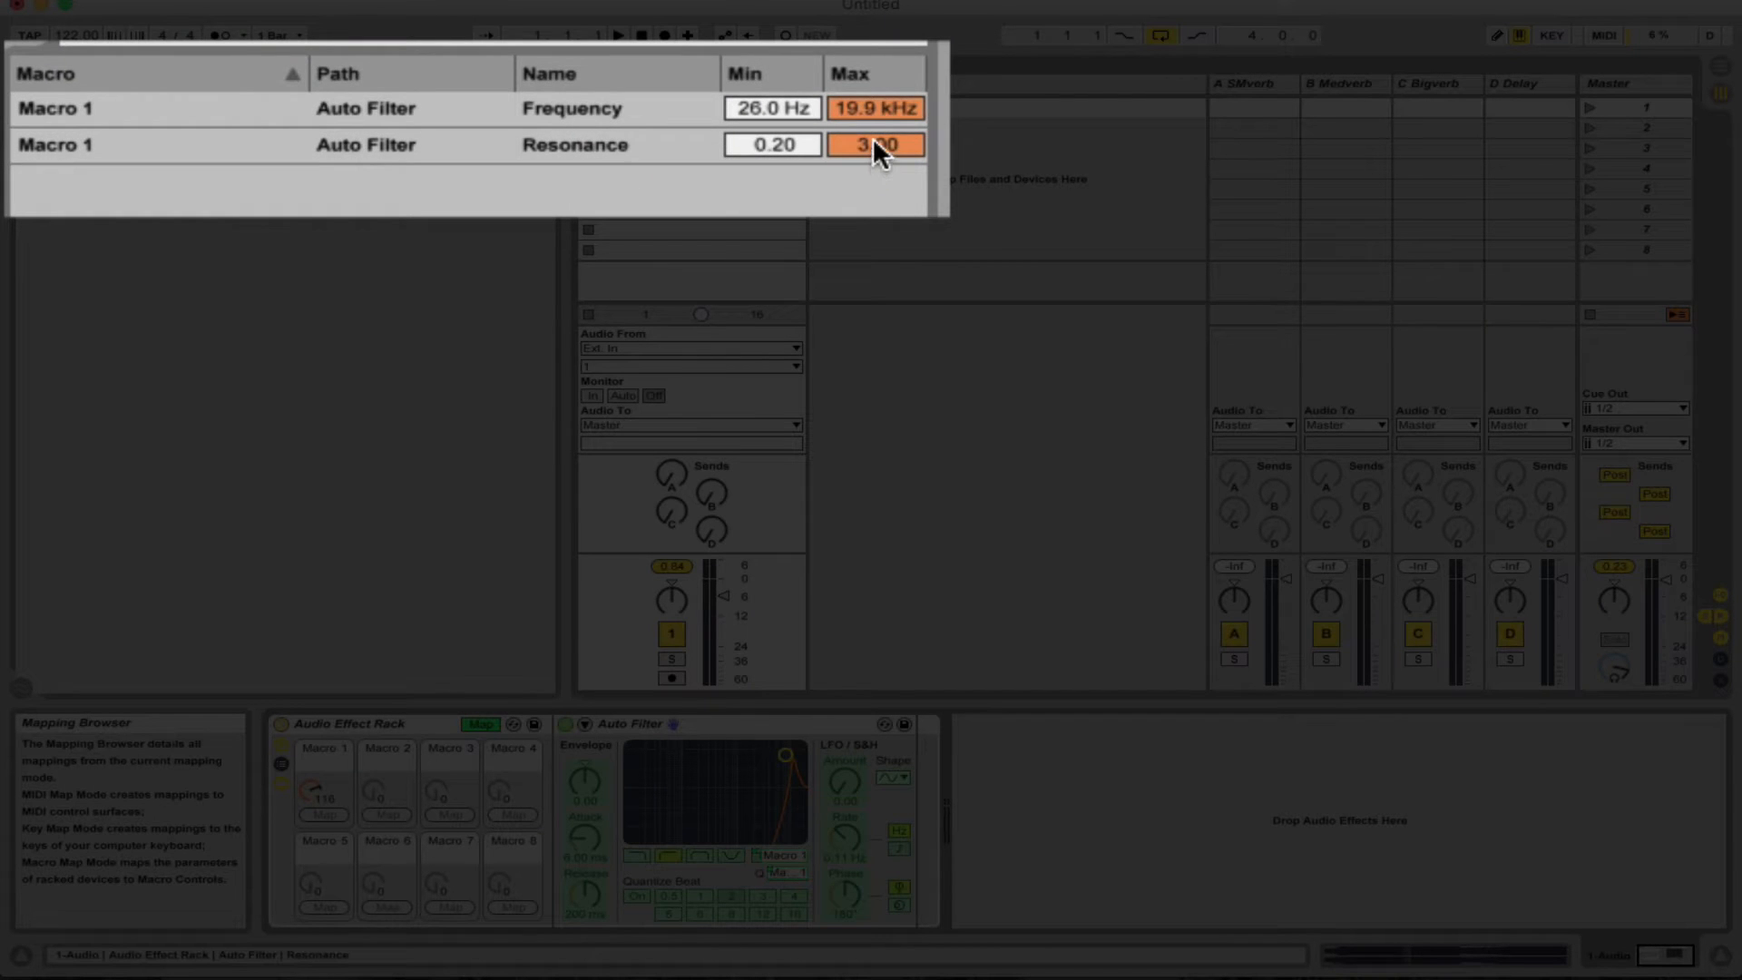
pyautogui.click(873, 143)
pyautogui.moveTo(874, 145); pyautogui.dragTo(874, 166)
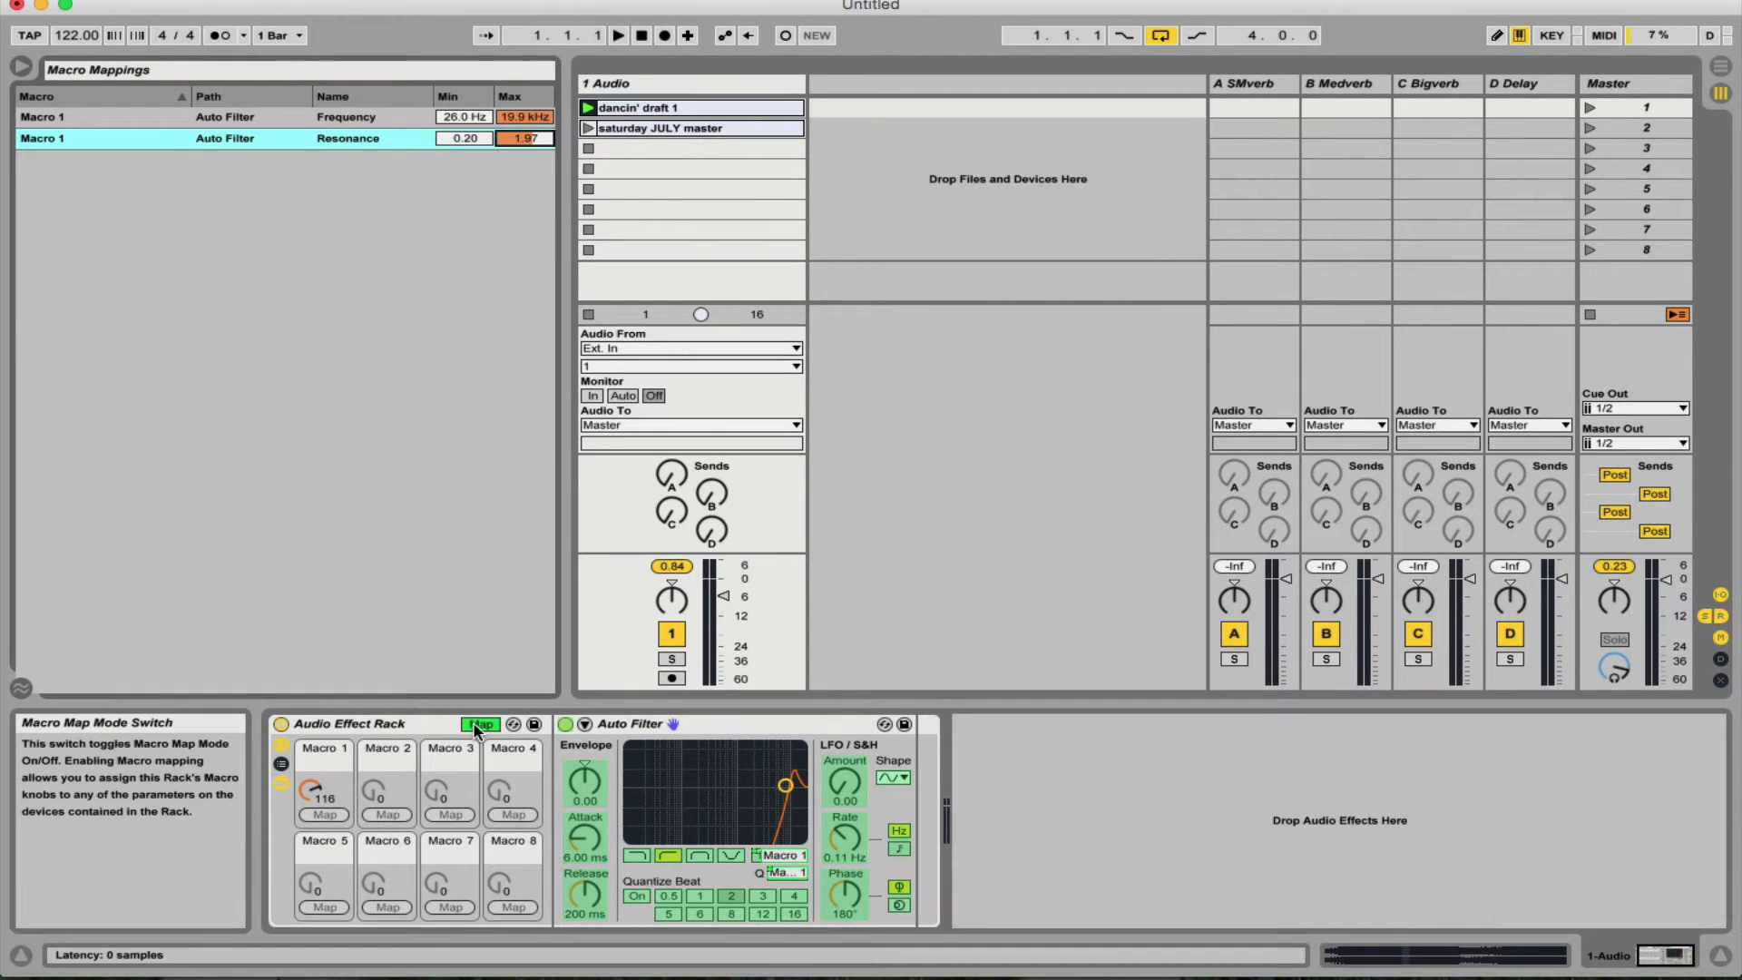
pyautogui.click(475, 725)
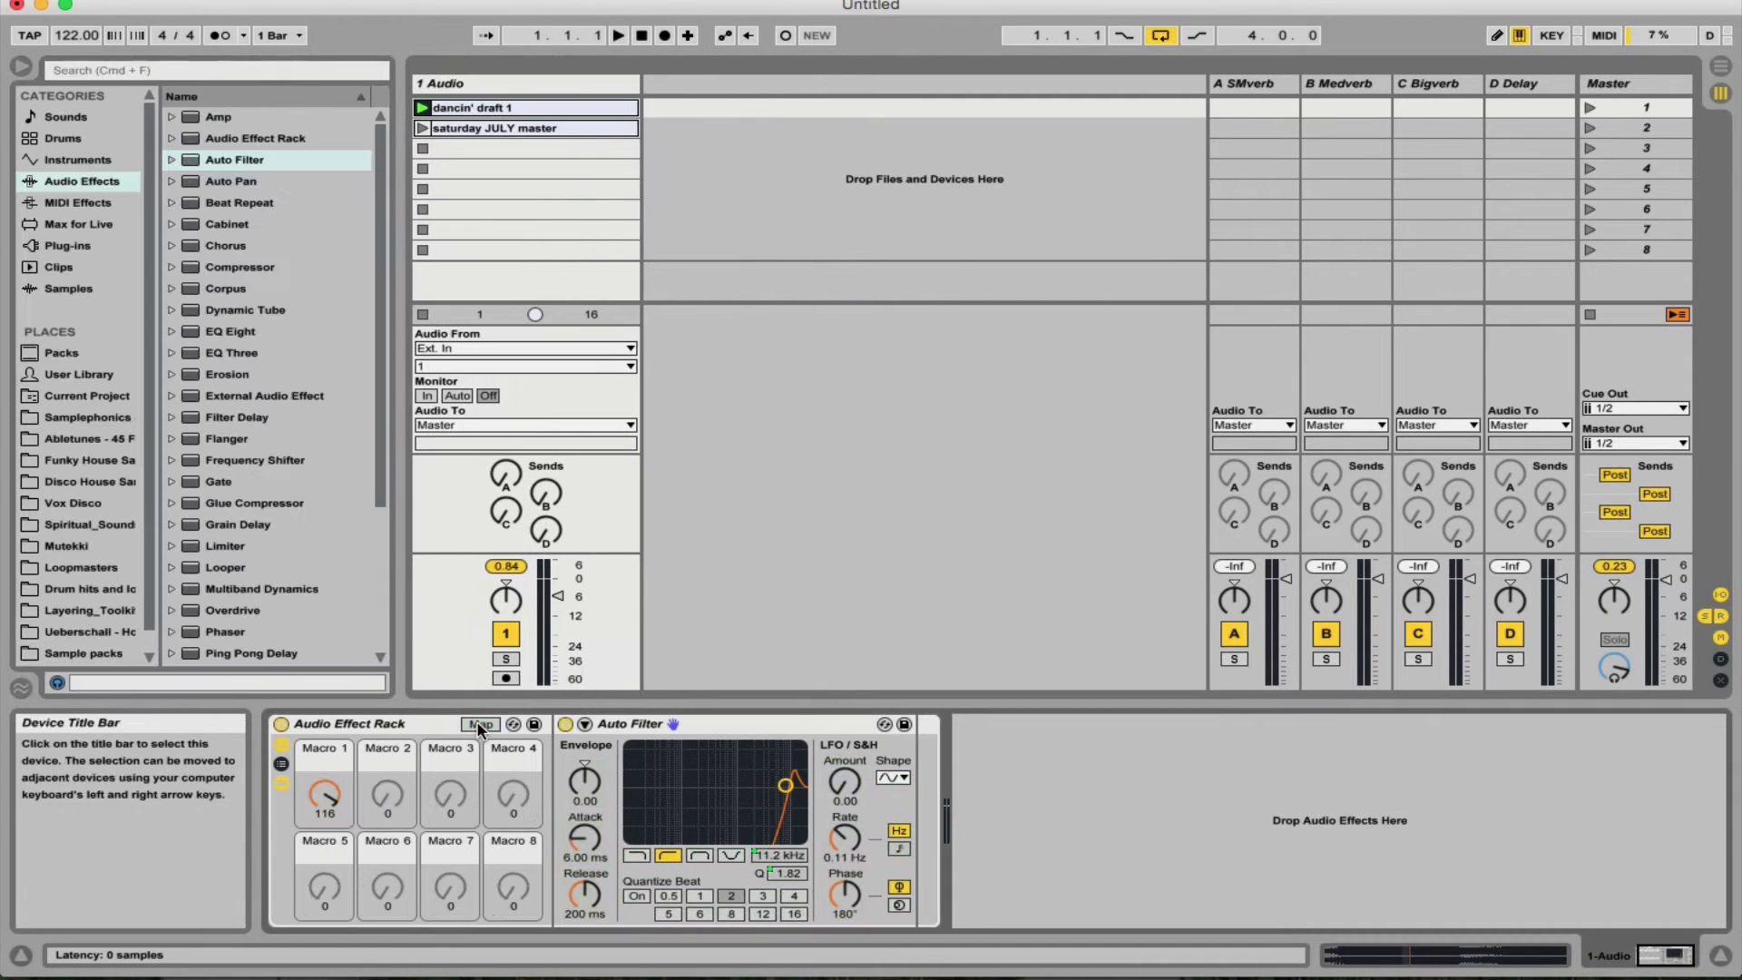
# - Return Macro 1 to 0 and play the "dancin' draft 1" clip while sweeping the macro to audition the filter
pyautogui.moveTo(324, 792); pyautogui.dragTo(324, 833)
pyautogui.moveTo(208, 760); pyautogui.dragTo(208, 825)
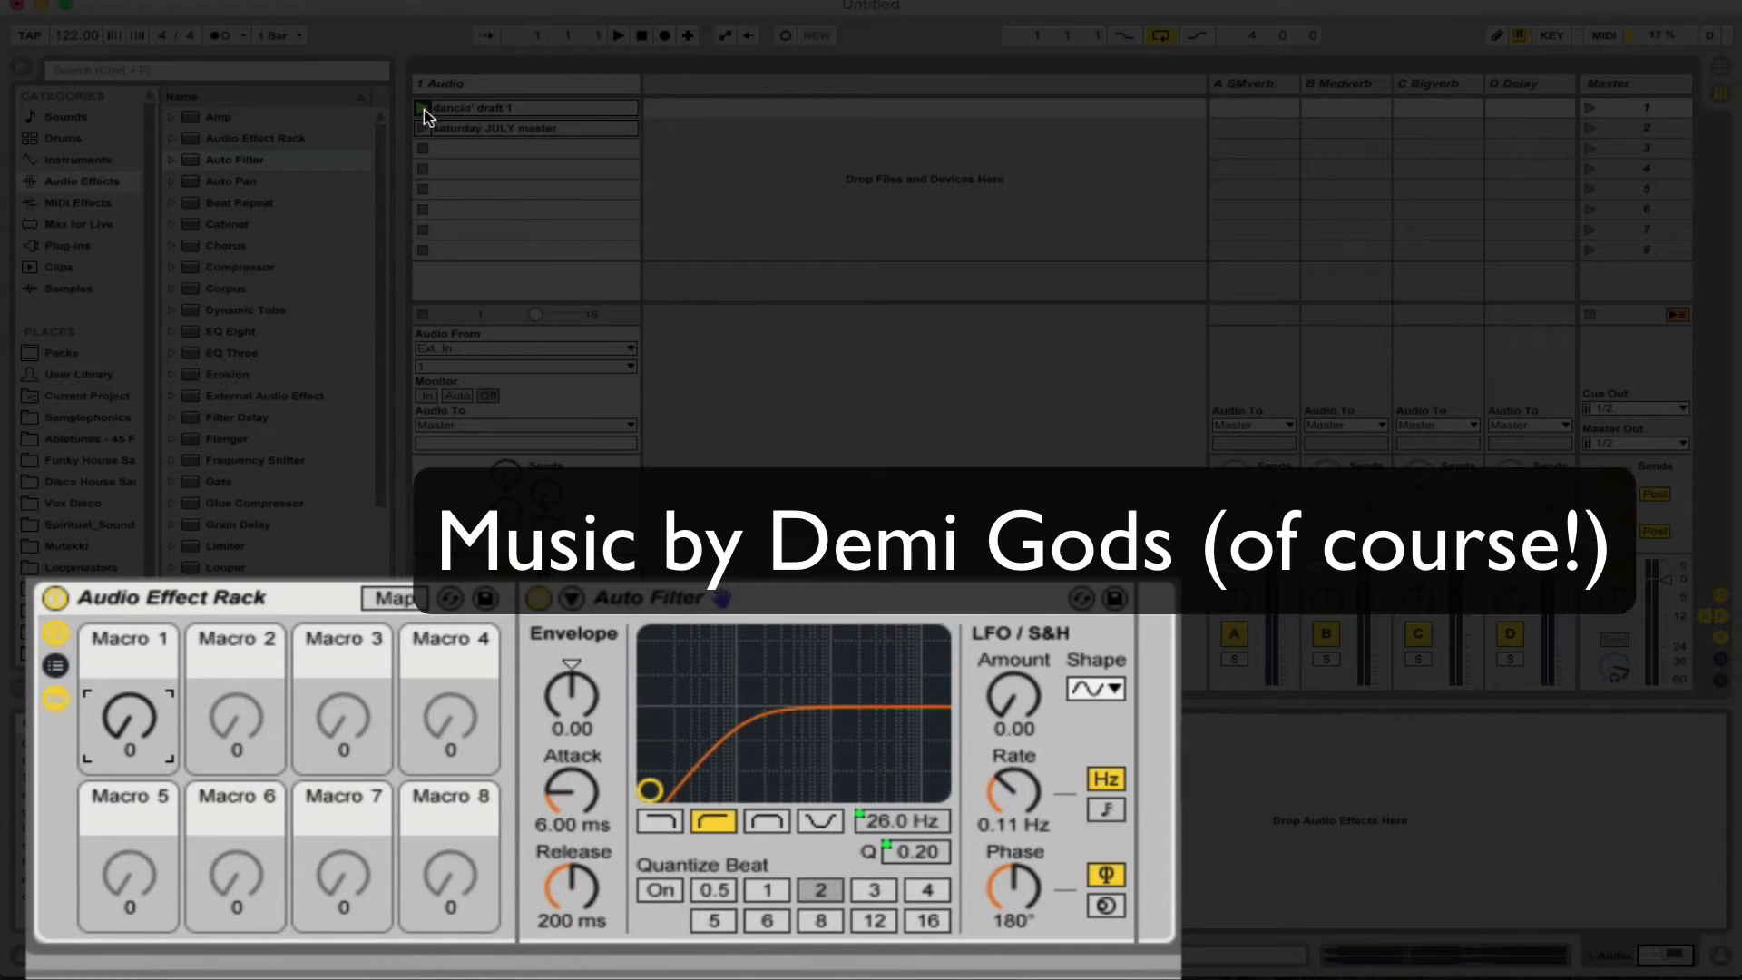
pyautogui.click(423, 109)
pyautogui.moveTo(129, 717)
pyautogui.mouseDown()
pyautogui.moveTo(129, 626)
pyautogui.moveTo(129, 717)
pyautogui.mouseUp()
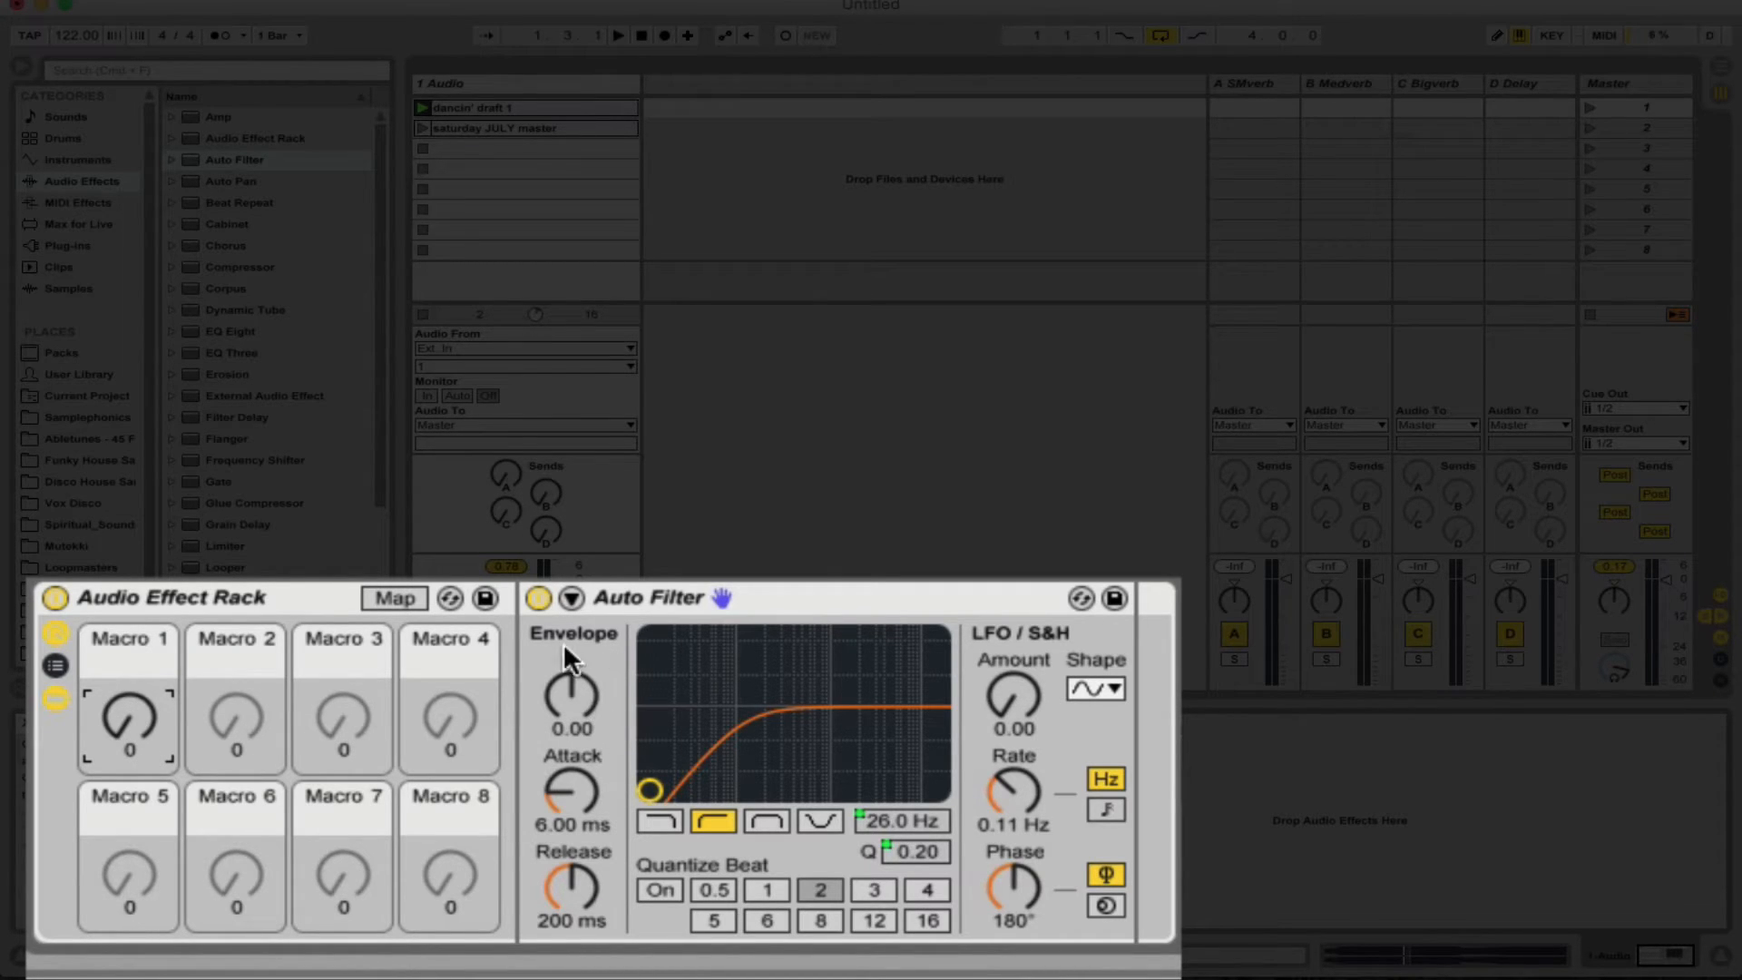
# - Map the Auto Filter's on/off switch to Macro 1 with a minimum of 1 and audition it during playback
pyautogui.rightClick(535, 601)
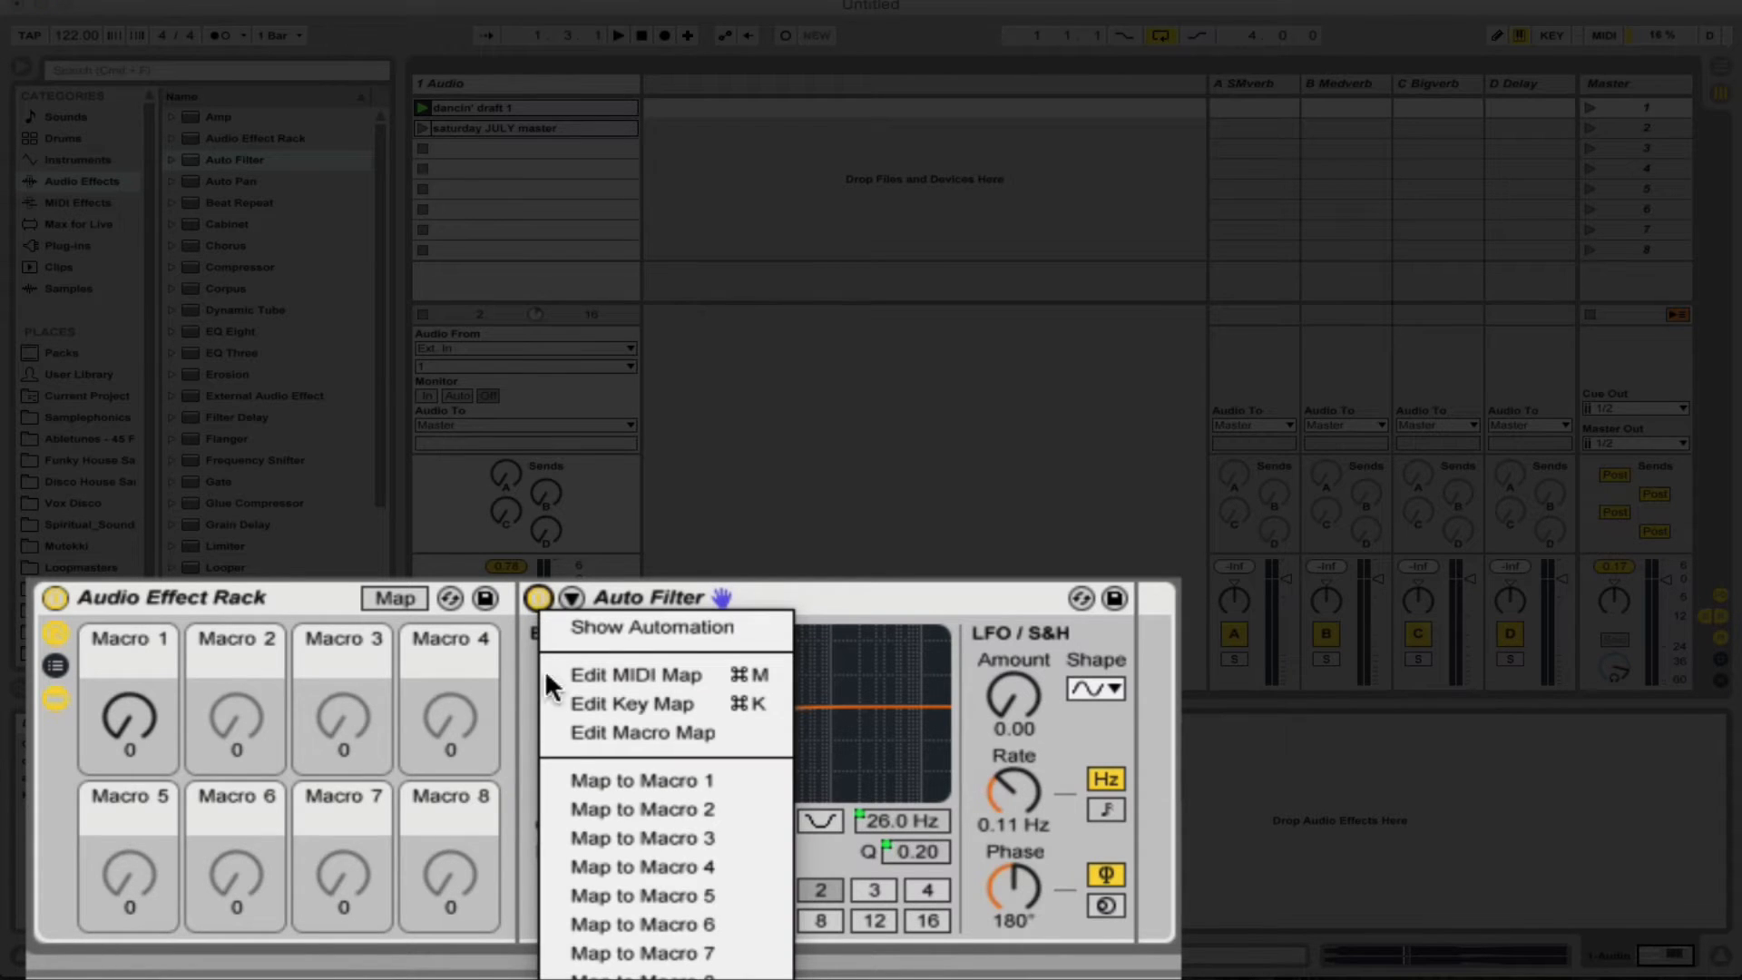
pyautogui.click(603, 775)
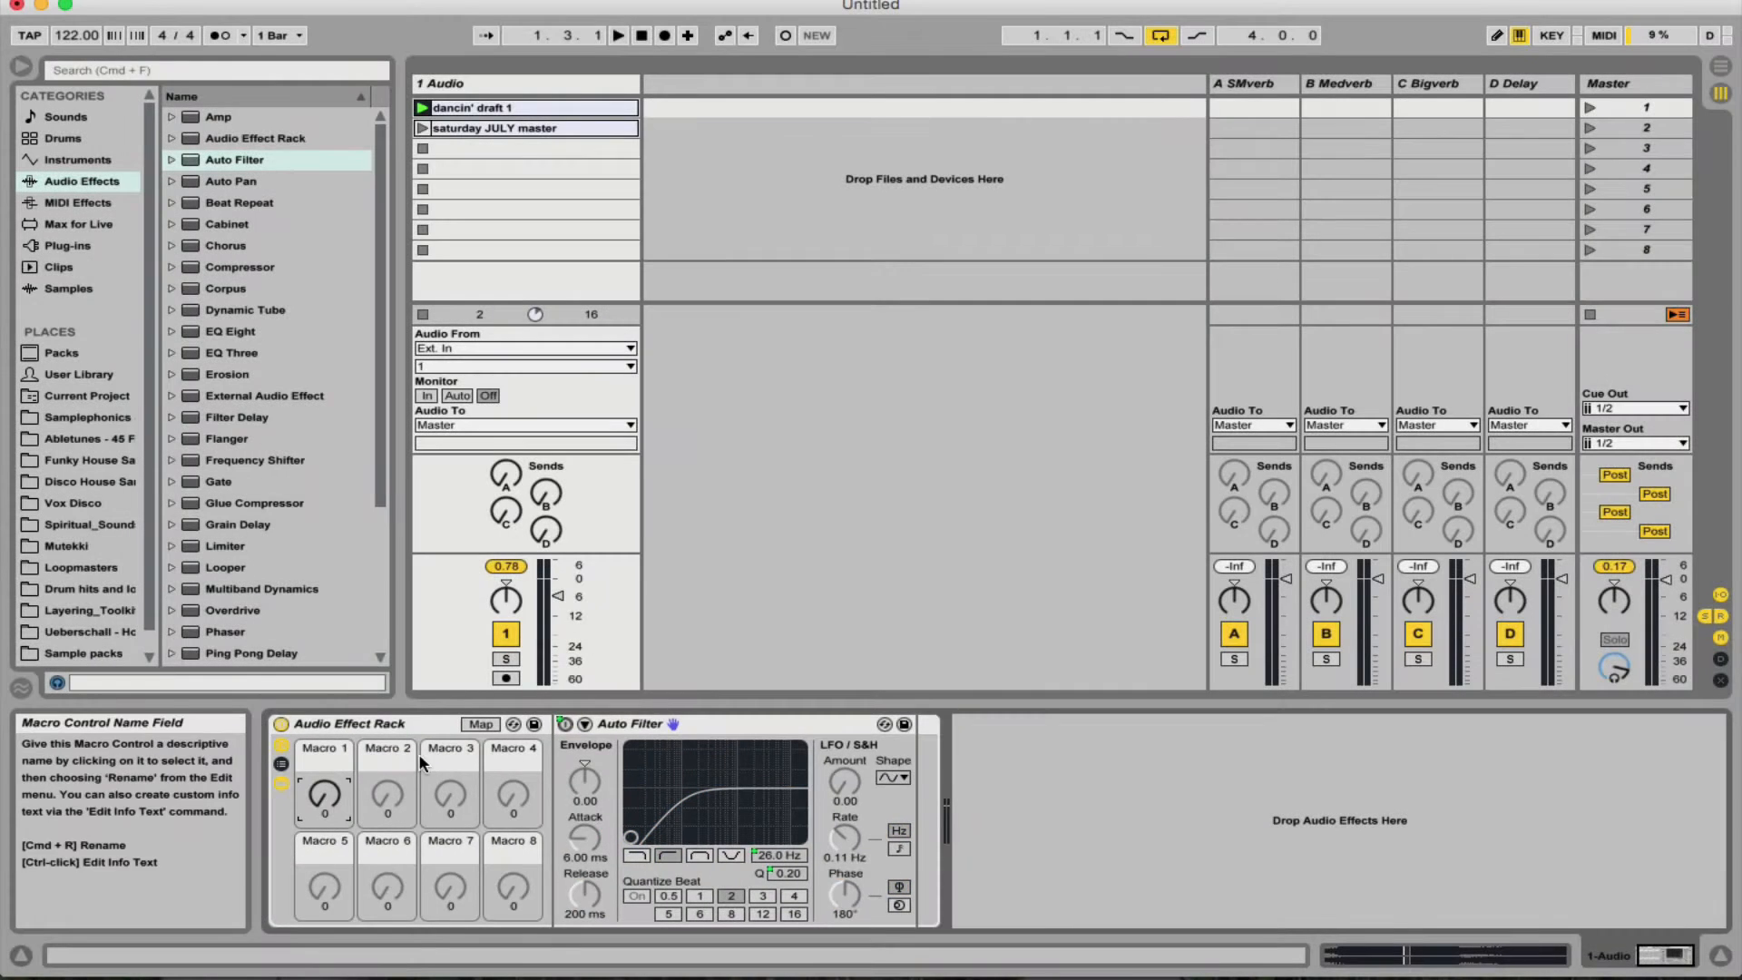
pyautogui.click(483, 724)
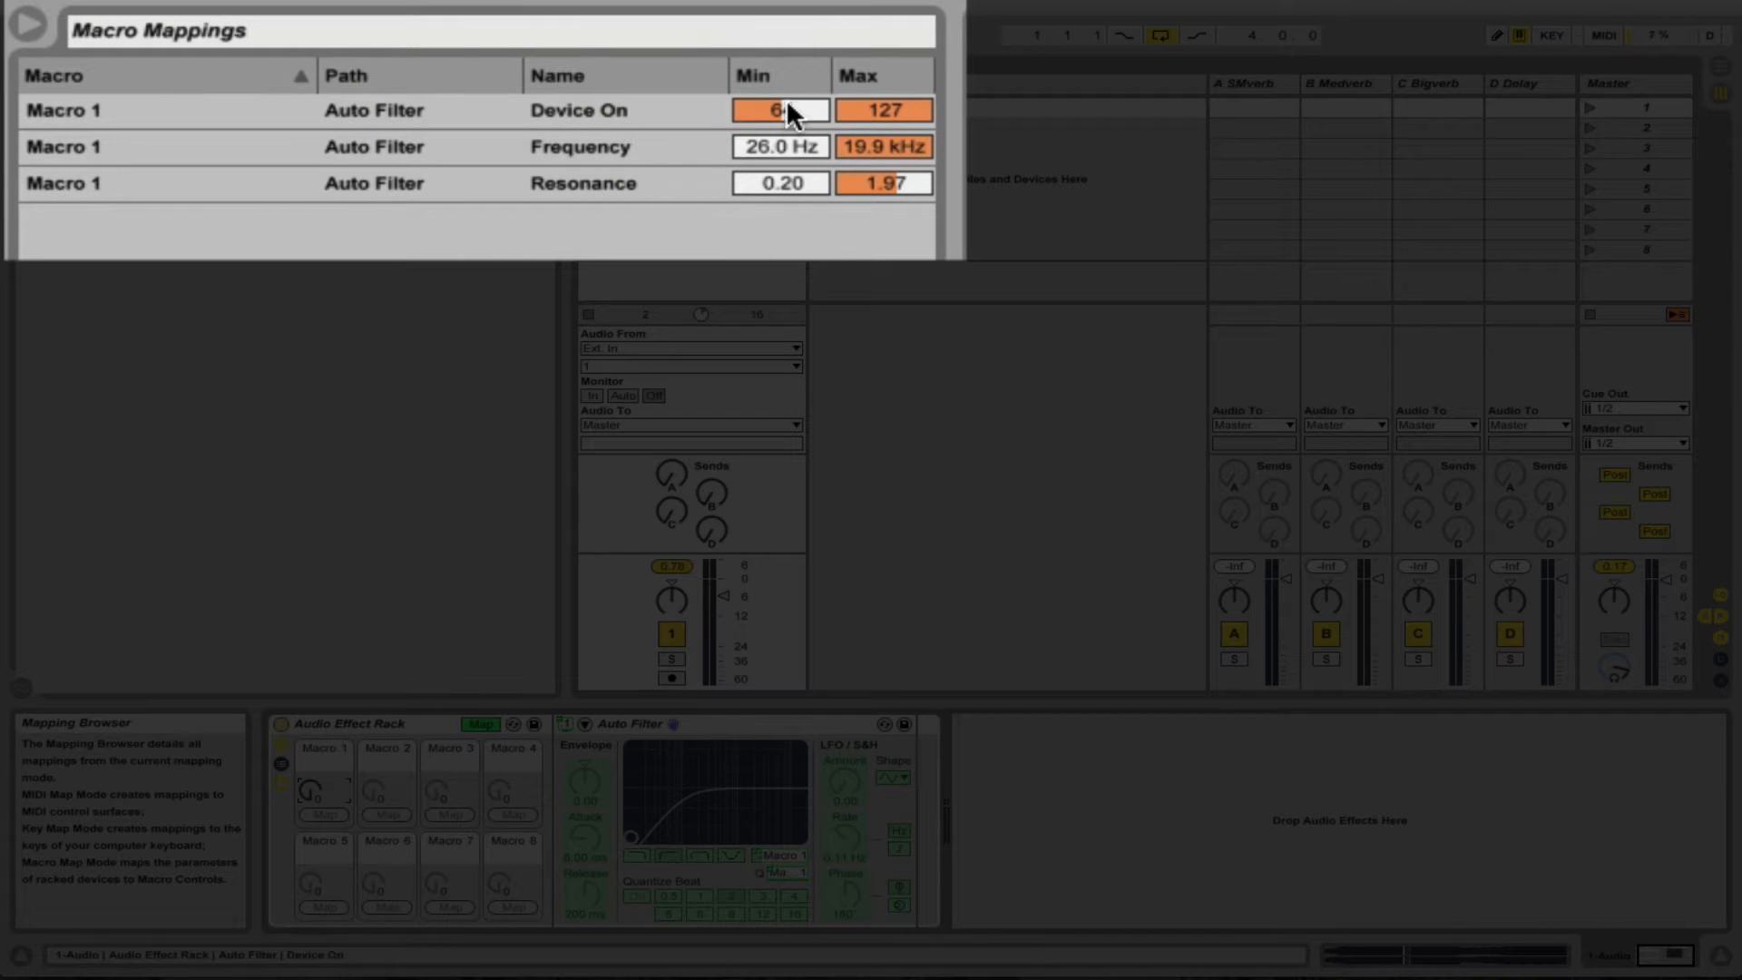
pyautogui.click(787, 110)
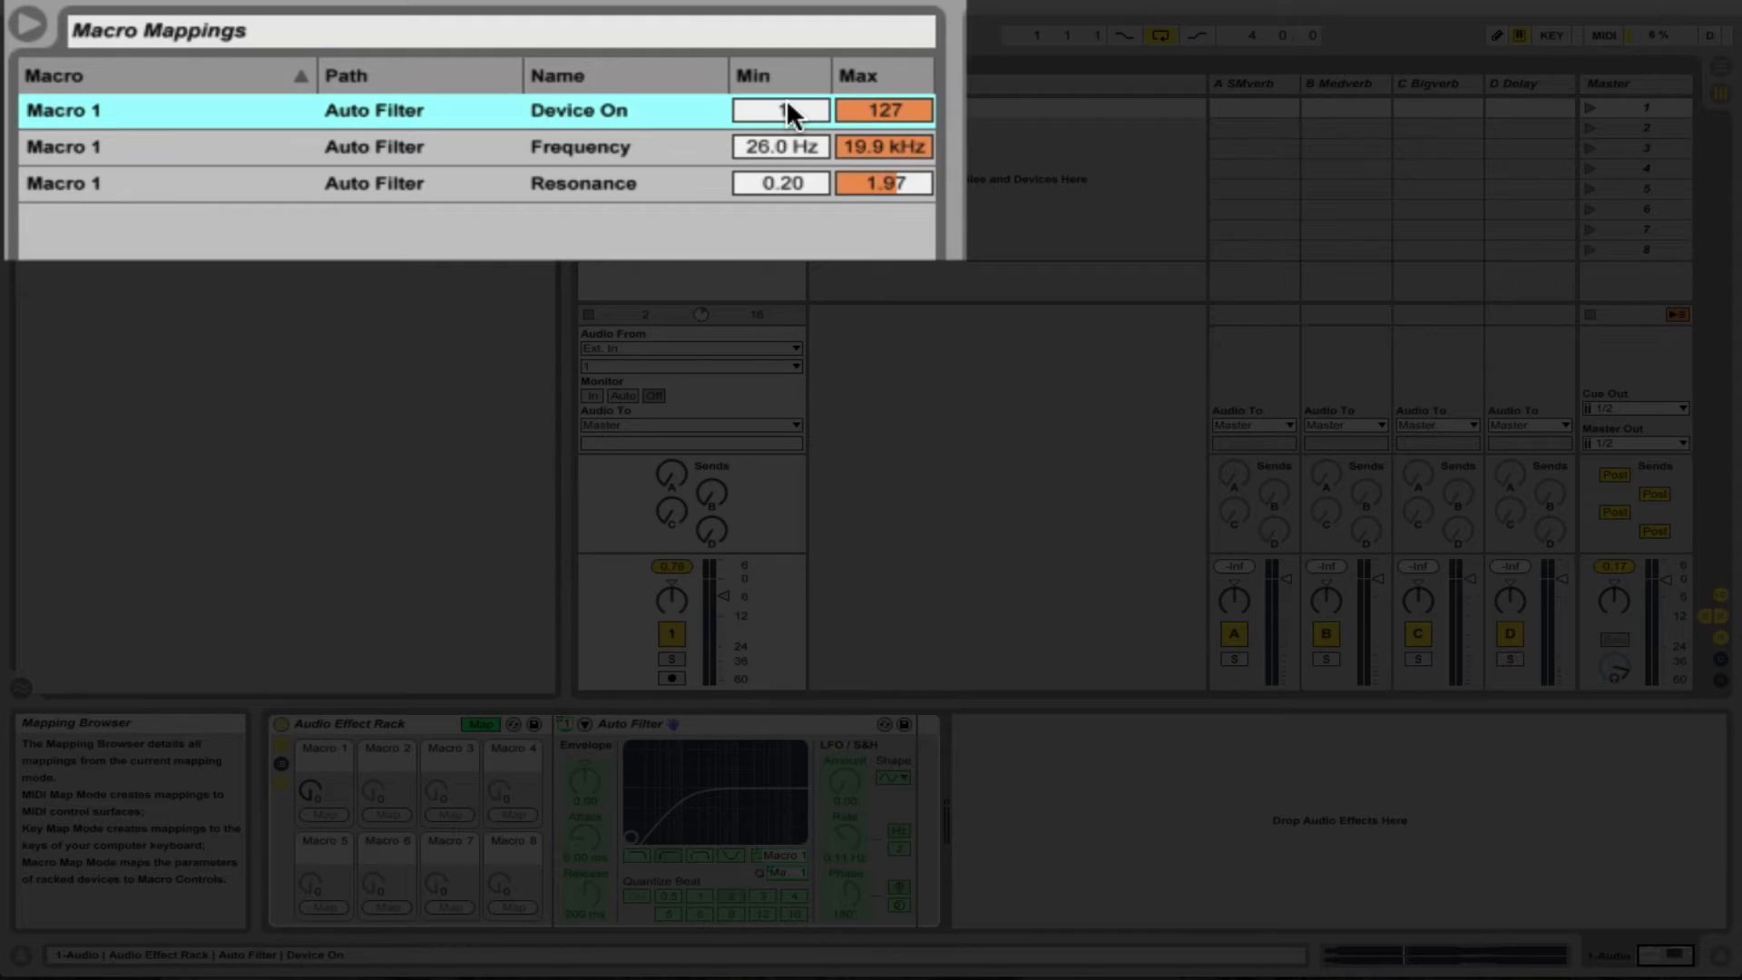
pyautogui.press('Escape')
pyautogui.press('Escape')
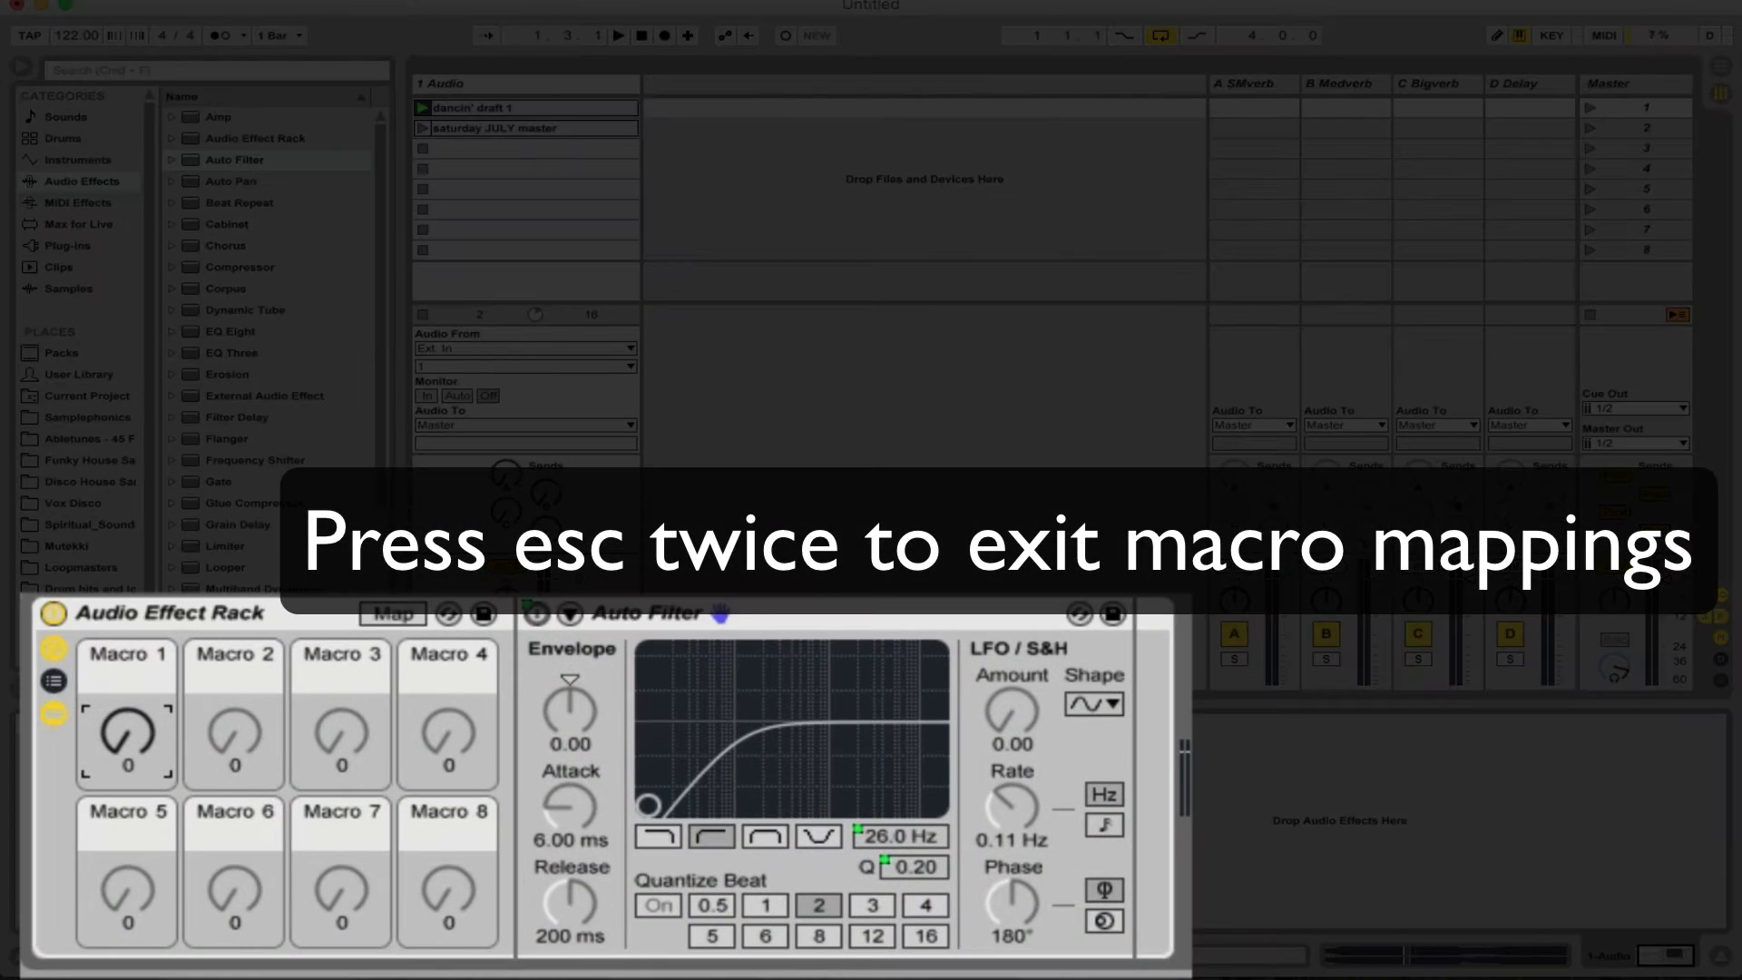
pyautogui.moveTo(127, 731); pyautogui.dragTo(168, 747)
pyautogui.press('space')
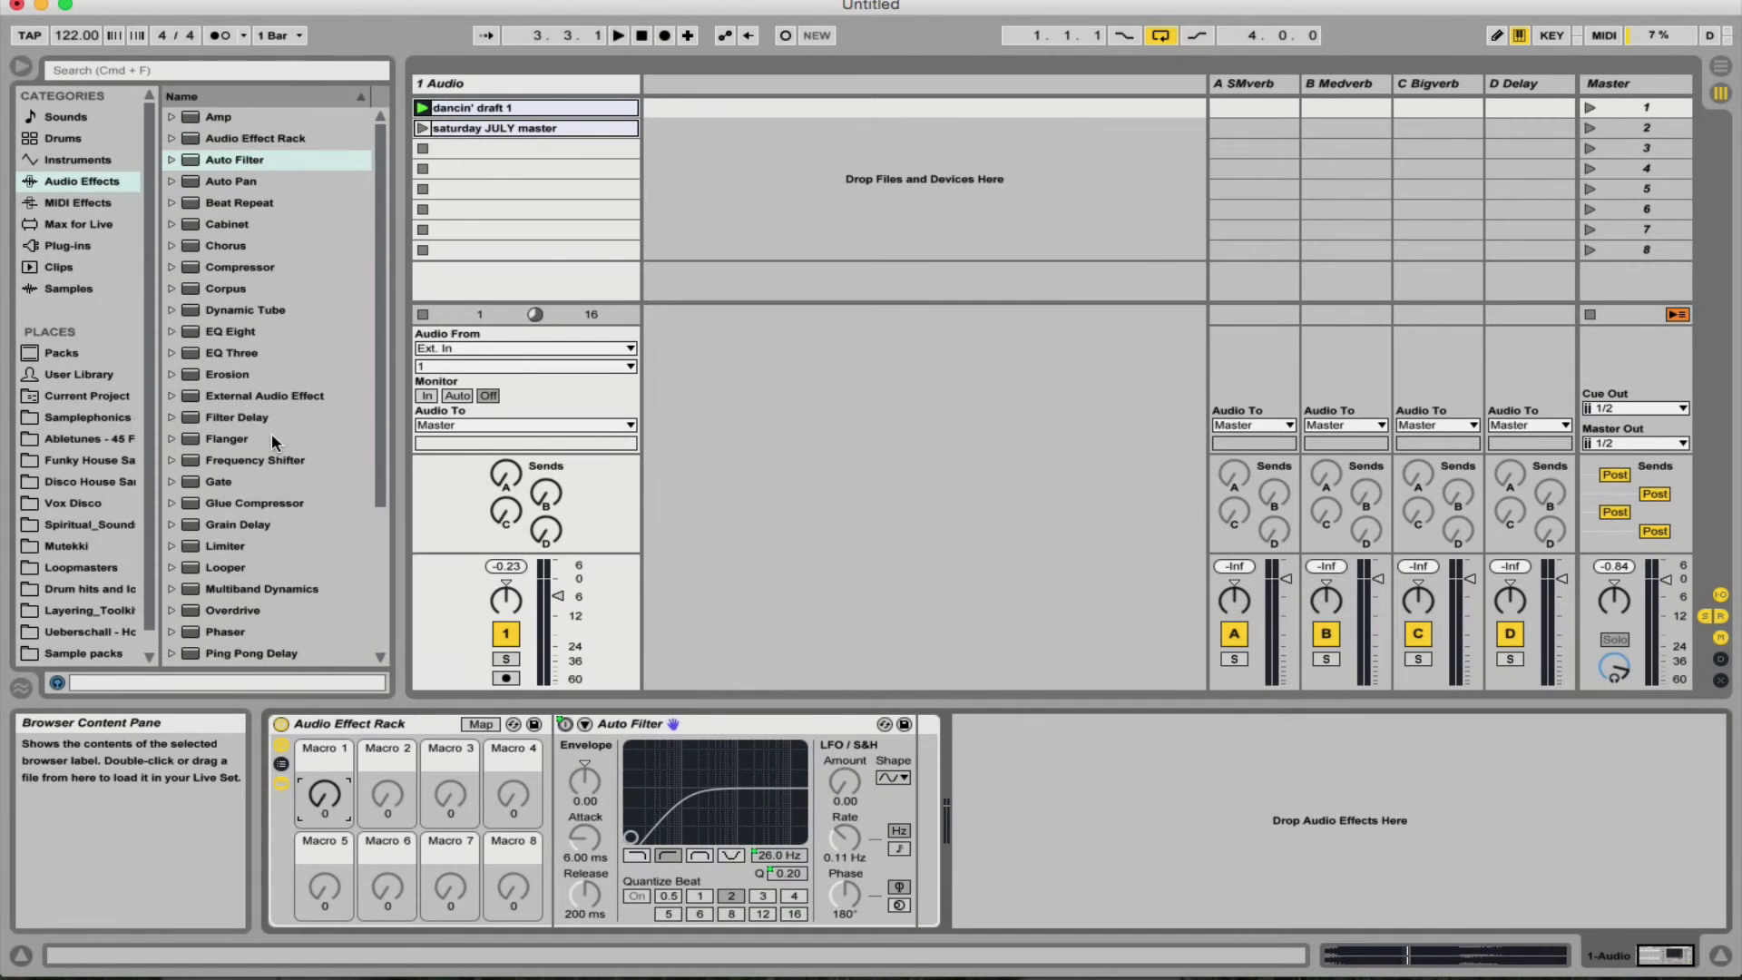
# - Add a Flanger after the Auto Filter in the rack and map its Dry/Wet to Macro 1
pyautogui.scroll(-5, 270, 426)
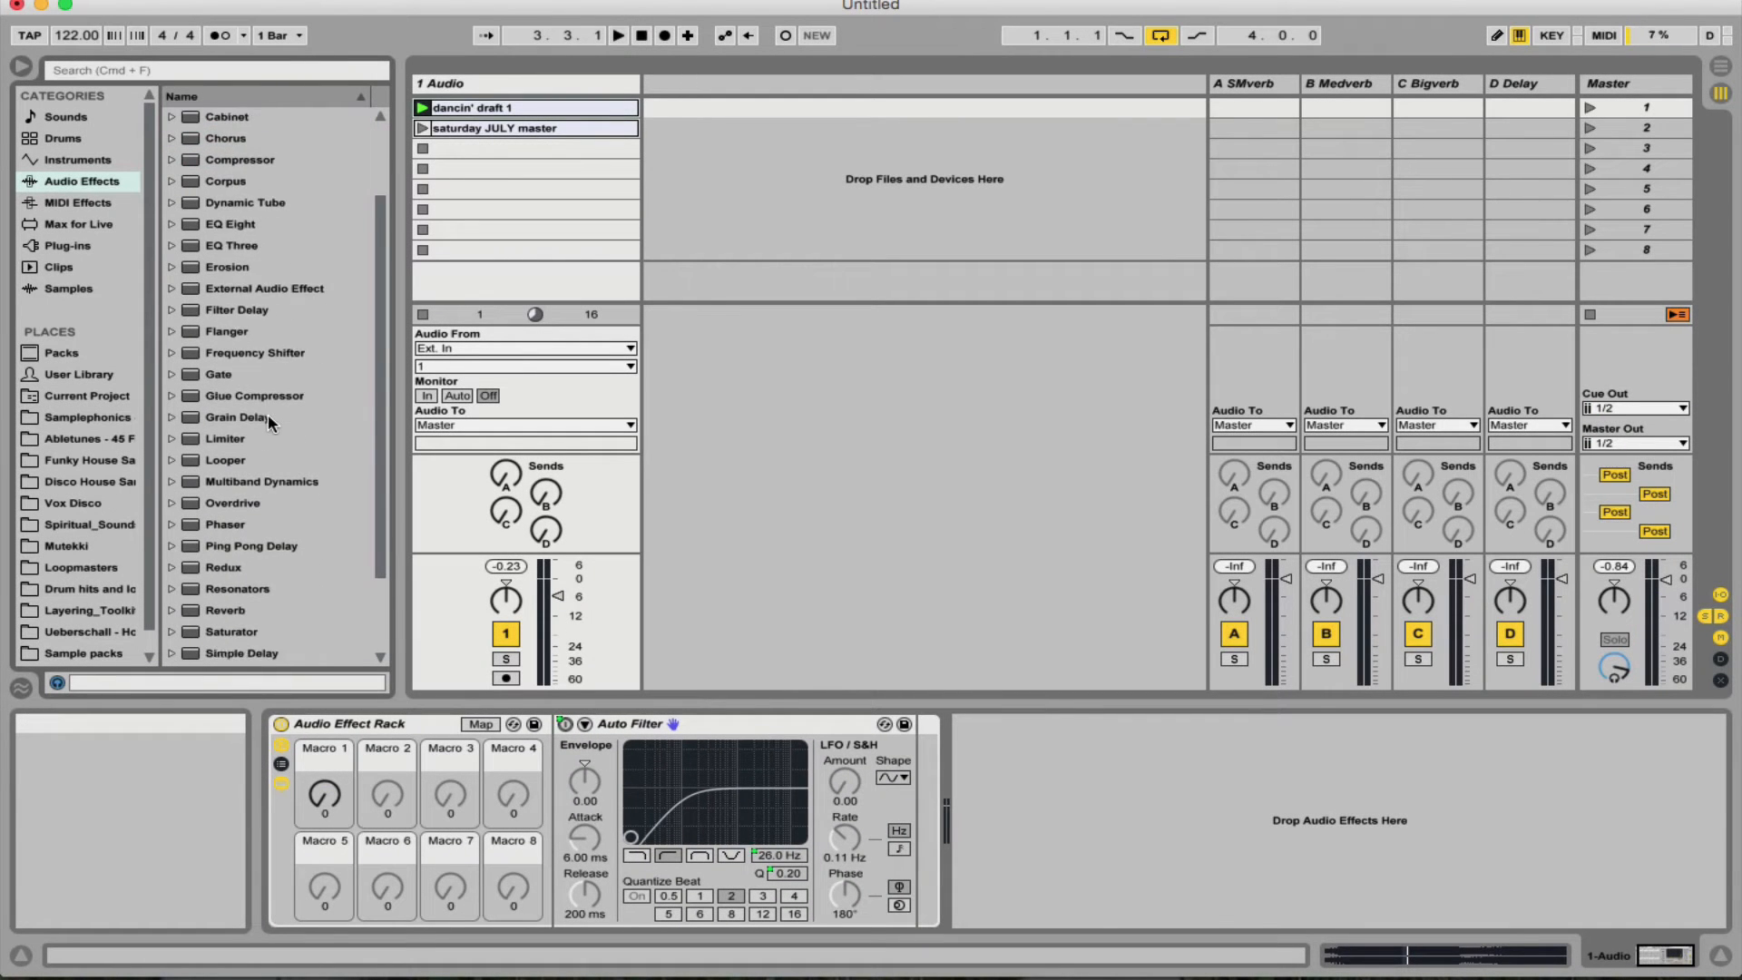
pyautogui.scroll(1, 270, 423)
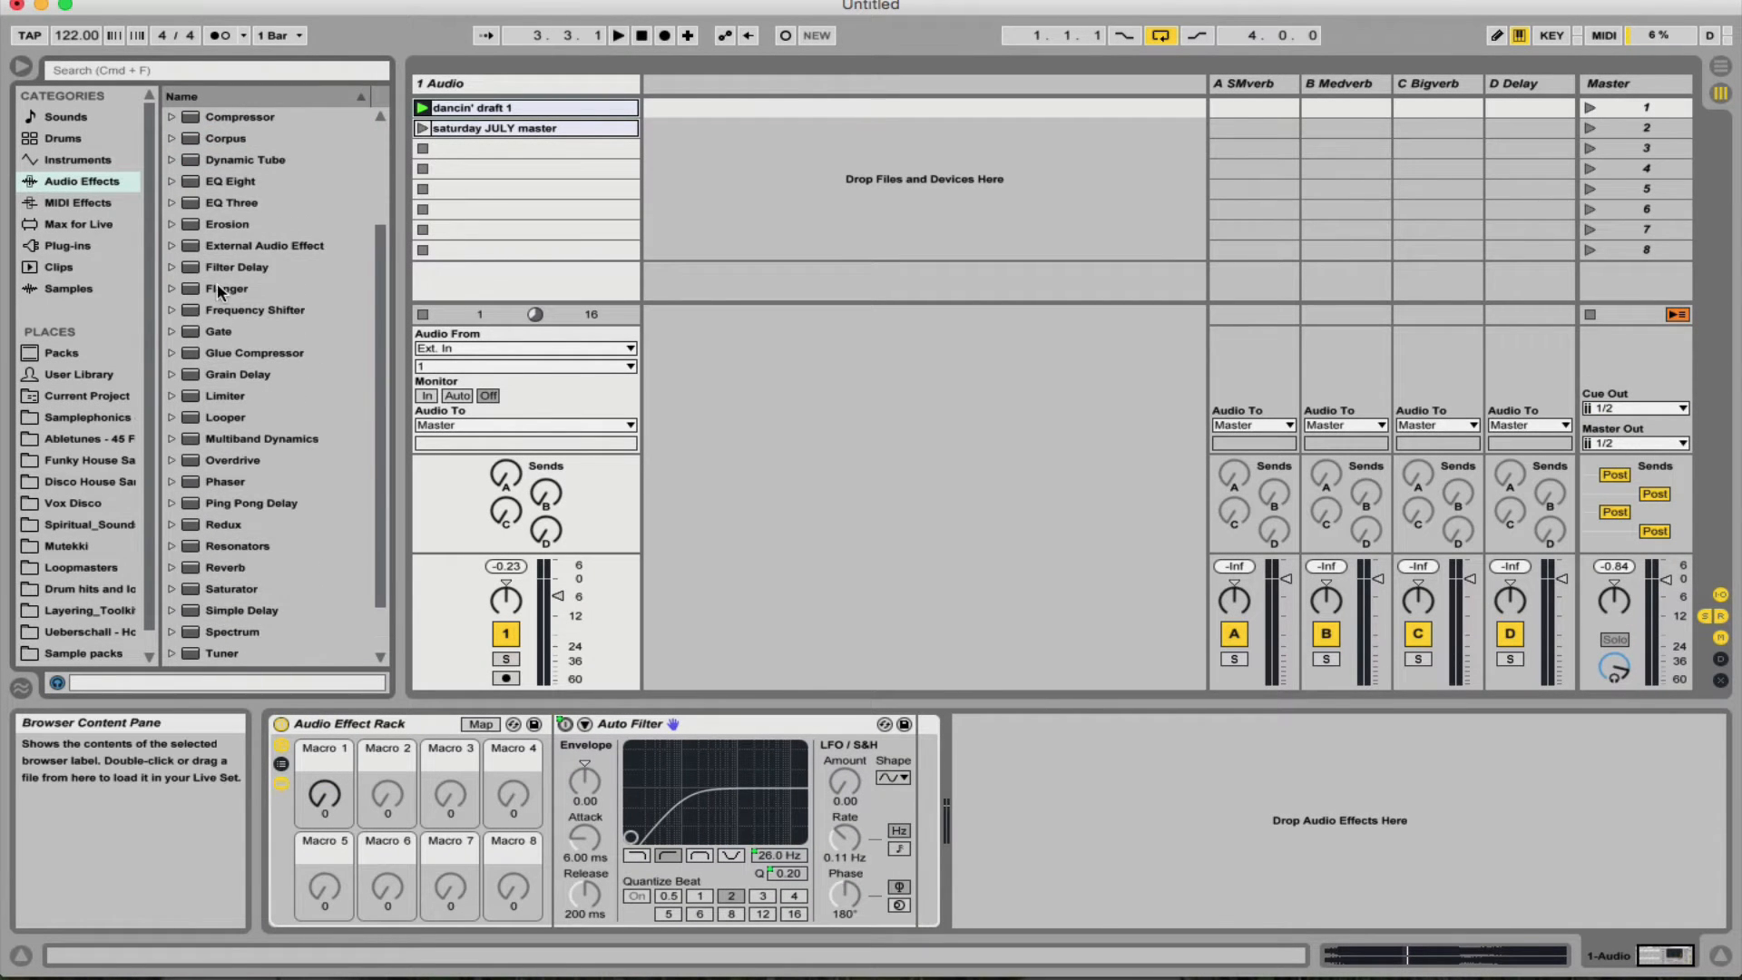
pyautogui.moveTo(216, 283)
pyautogui.mouseDown()
pyautogui.moveTo(368, 463)
pyautogui.moveTo(655, 660)
pyautogui.moveTo(798, 732)
pyautogui.moveTo(916, 762)
pyautogui.mouseUp()
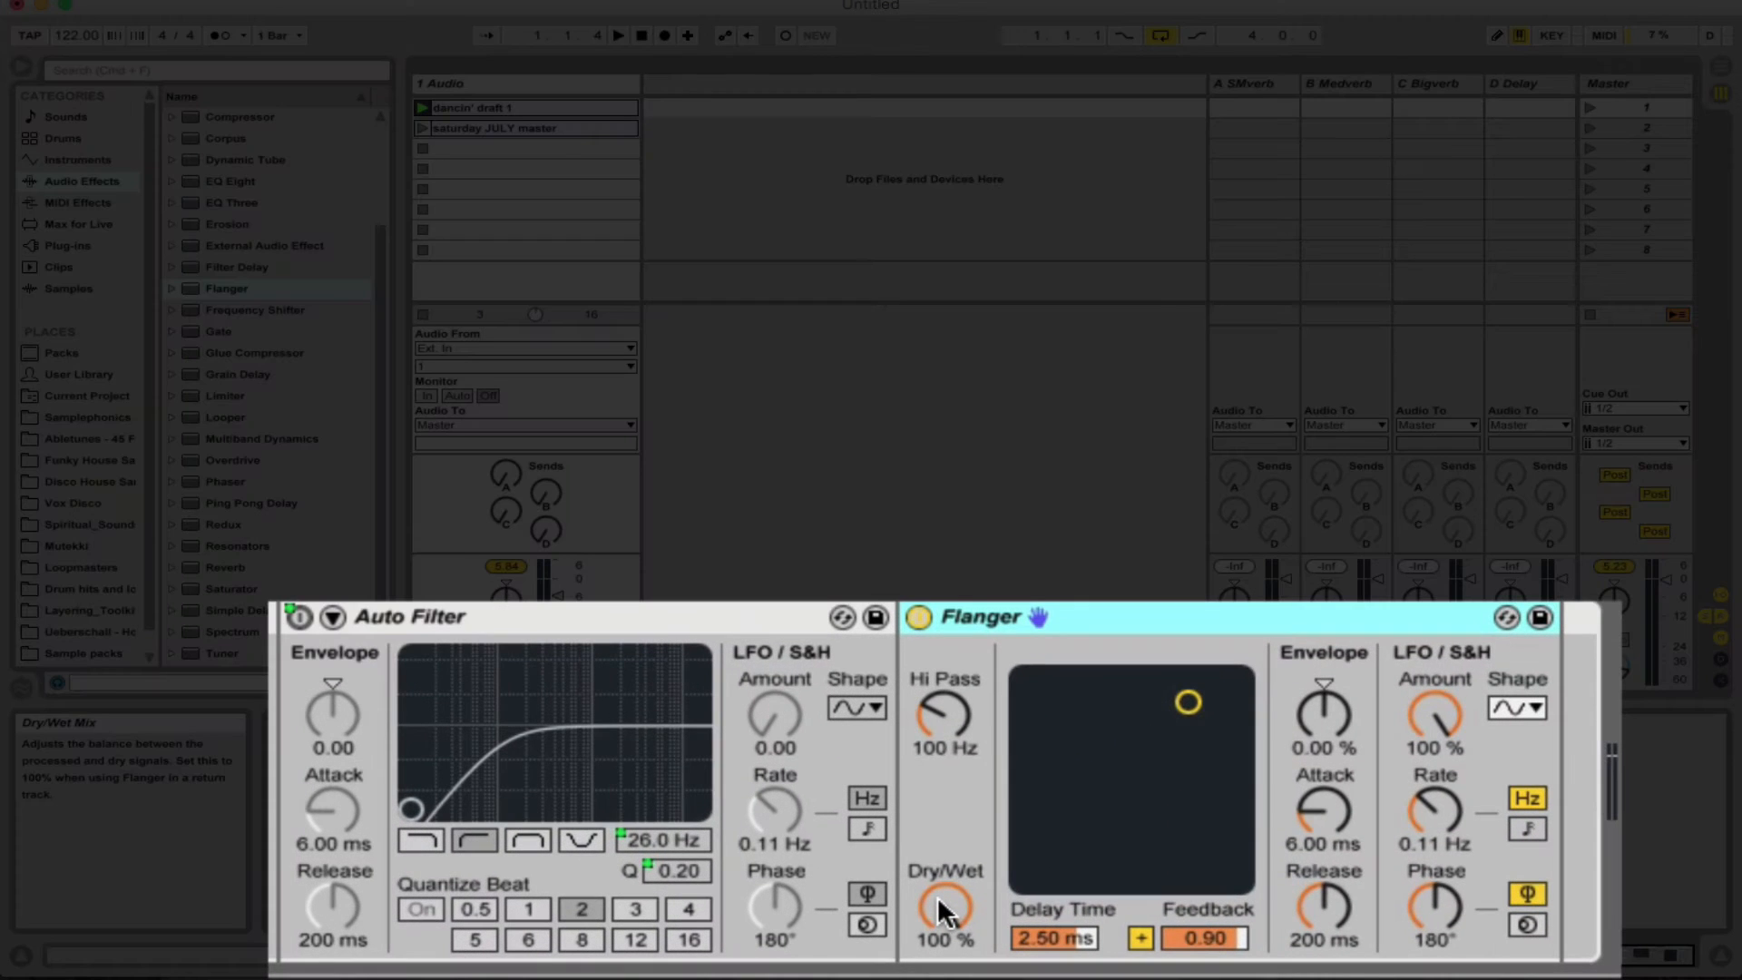
pyautogui.rightClick(938, 895)
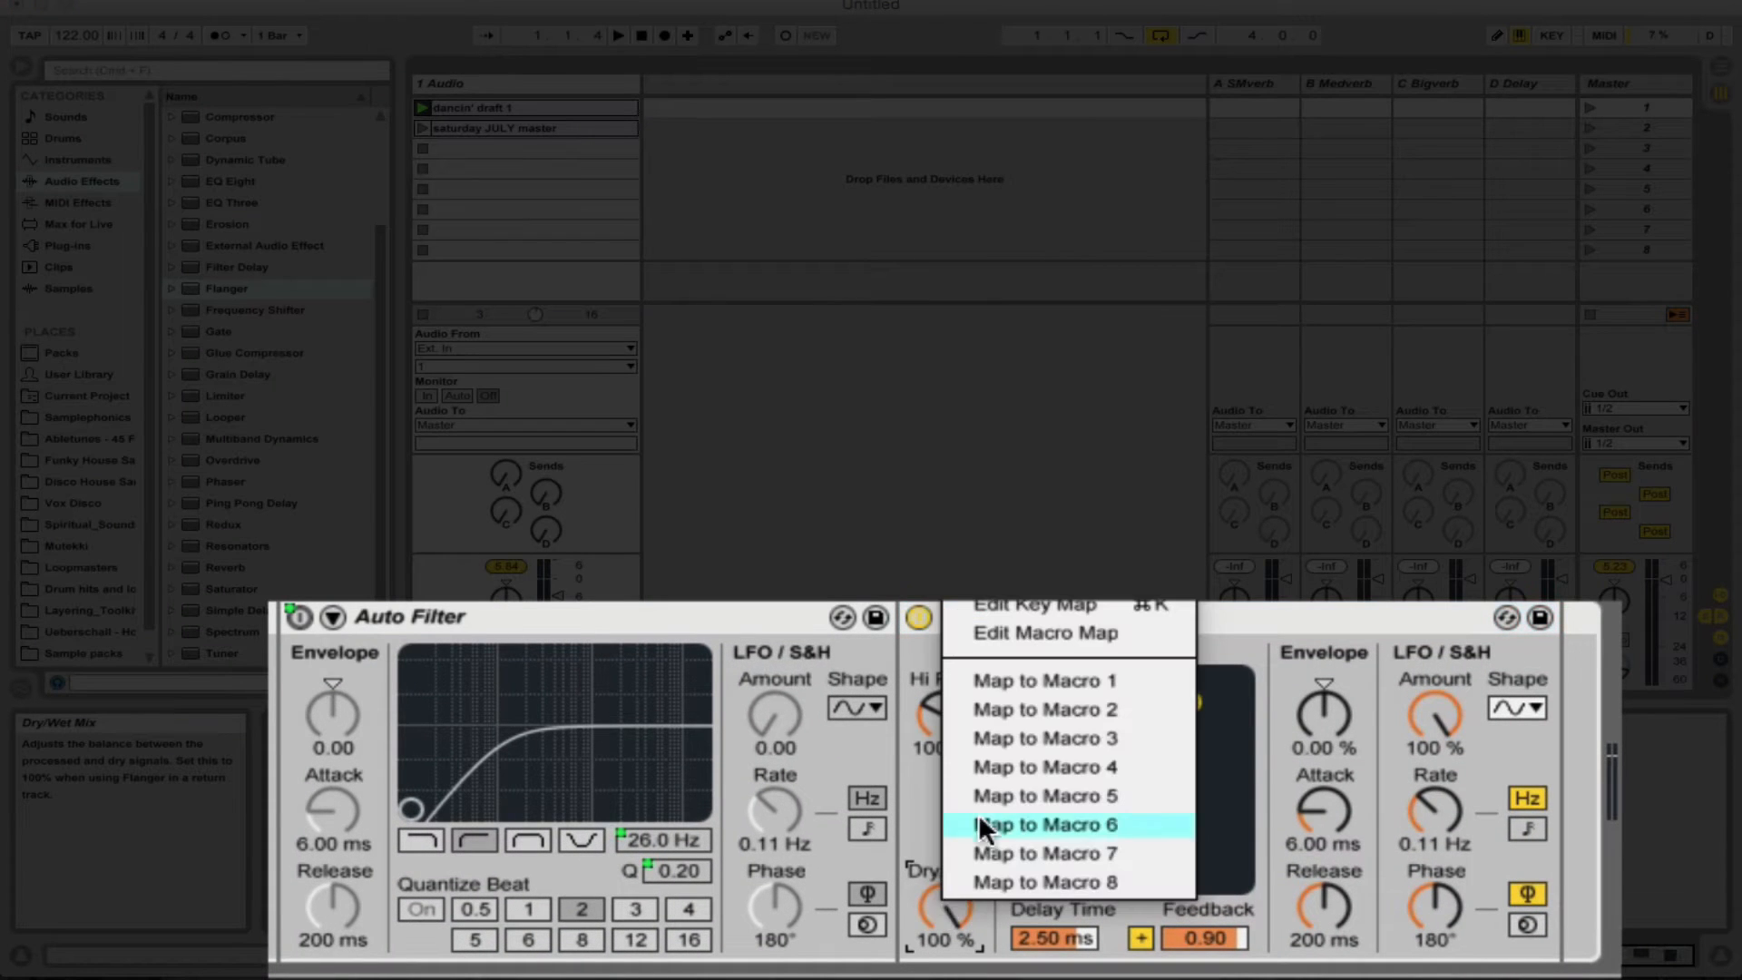
pyautogui.click(1061, 680)
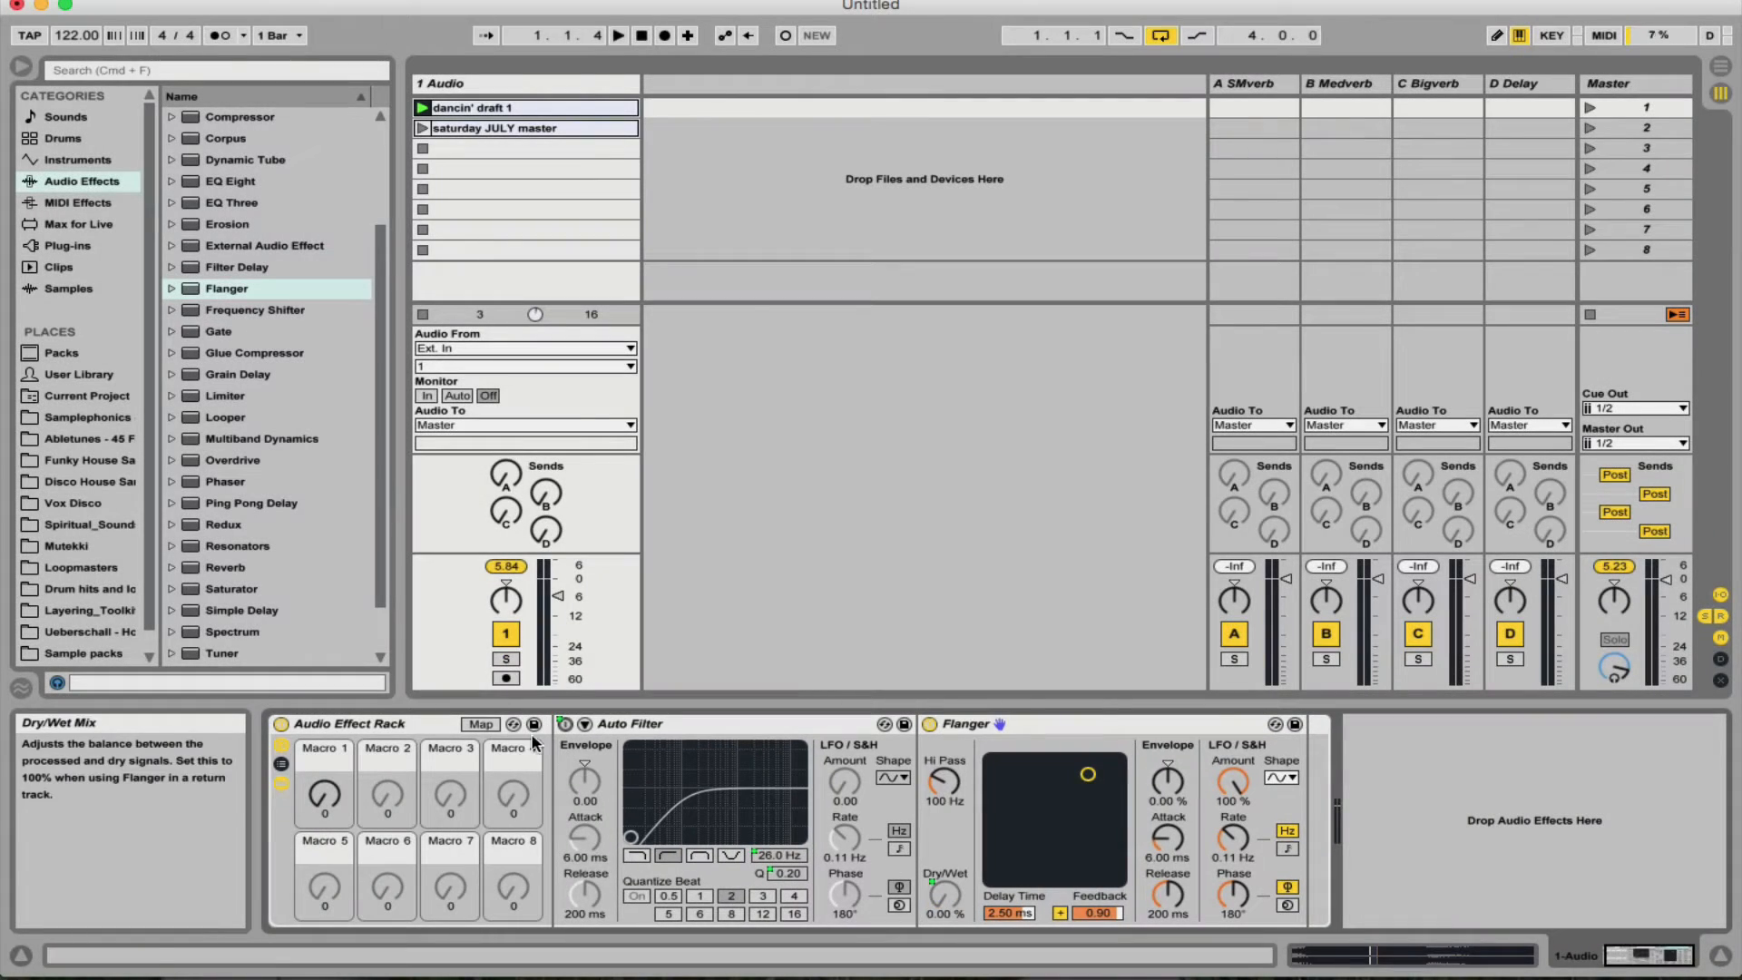
# - Set the minimum of the Flanger's Dry/Wet mapping to 20% and audition Macro 1 during playback
pyautogui.click(479, 726)
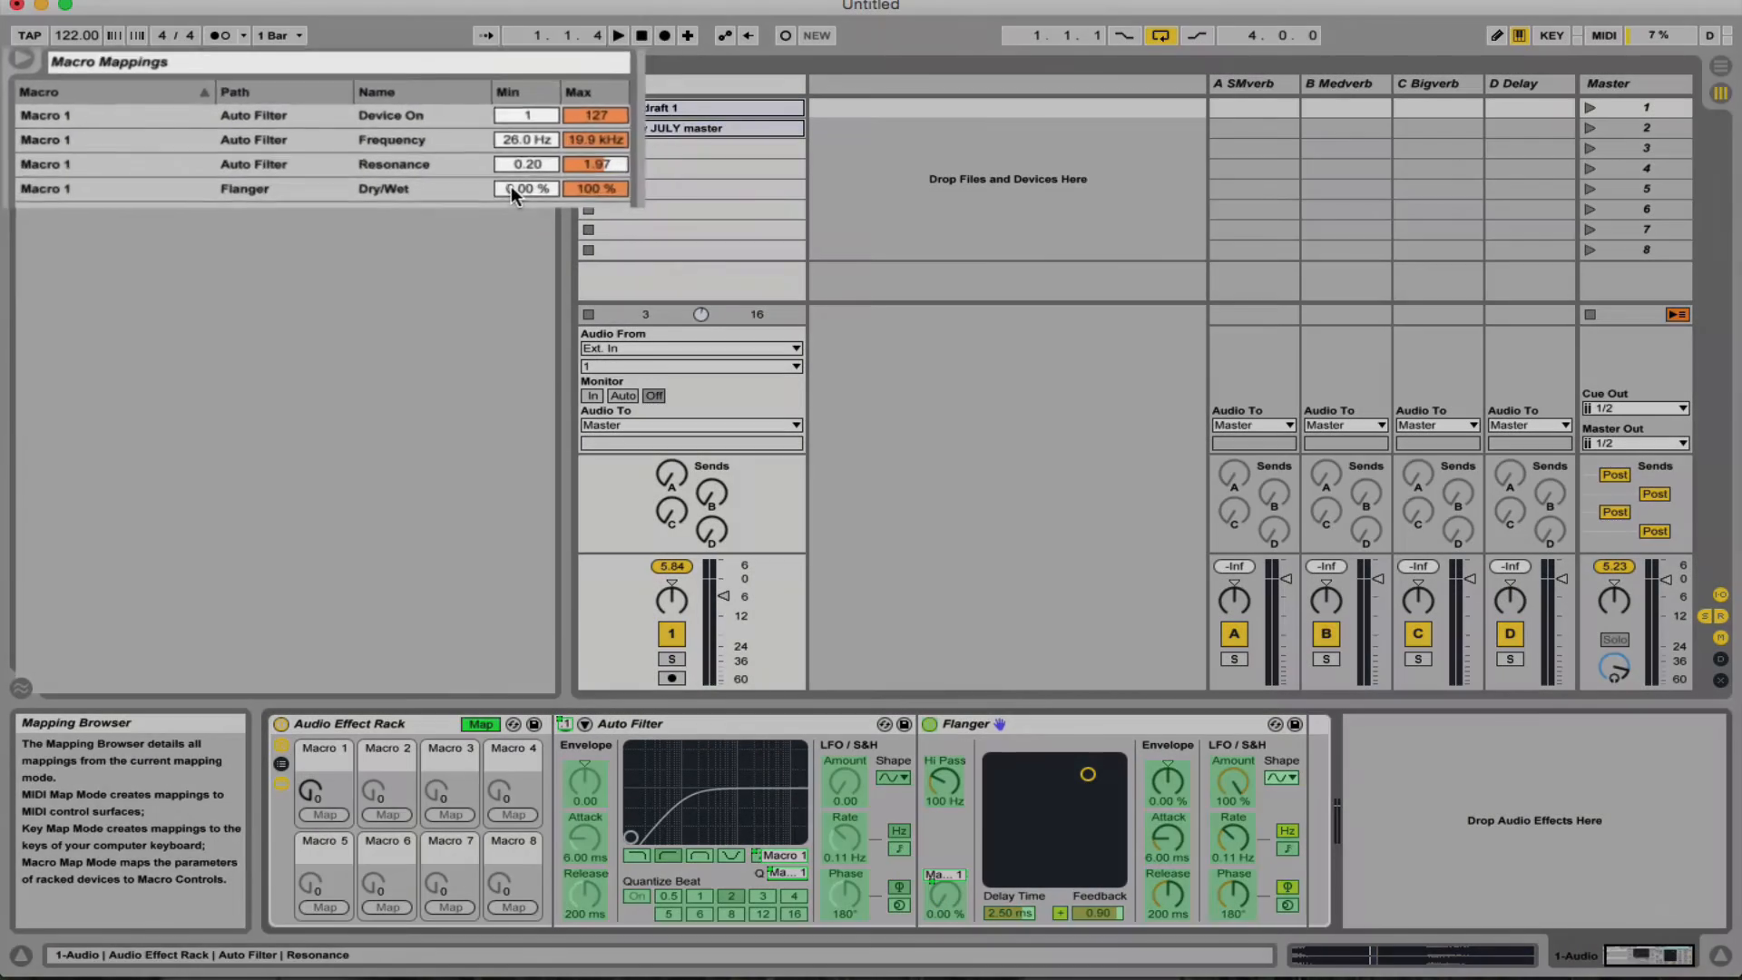
pyautogui.click(454, 182)
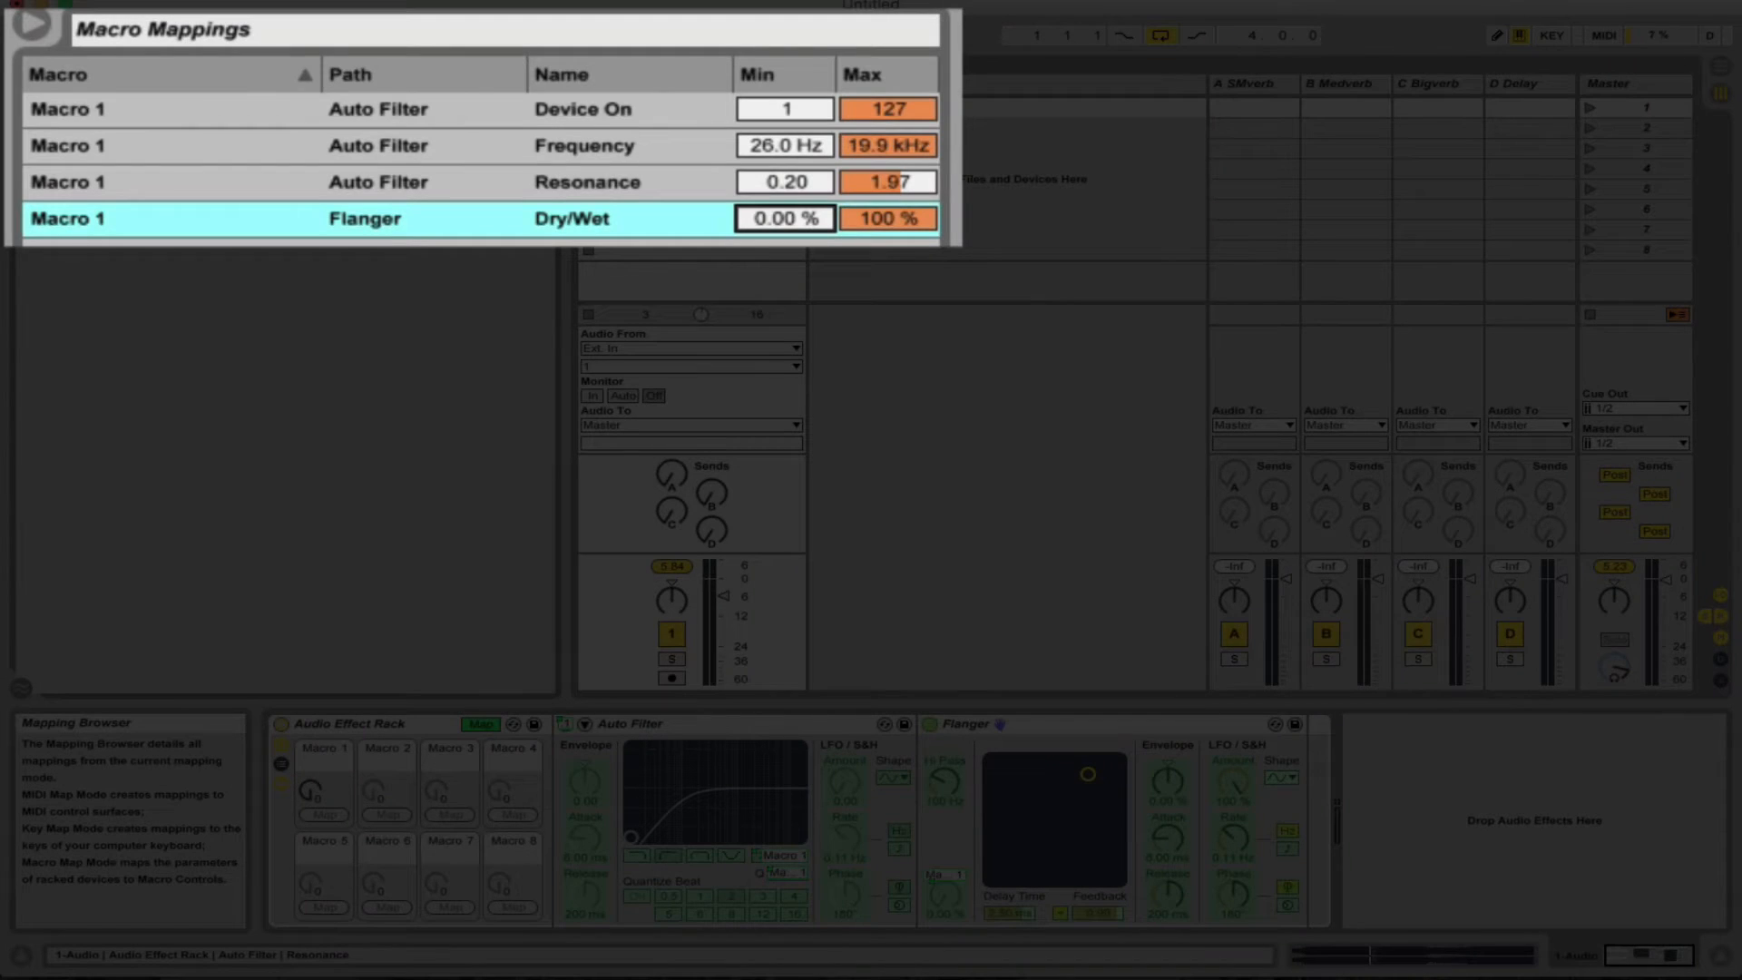
pyautogui.moveTo(785, 218)
pyautogui.mouseDown()
pyautogui.moveTo(786, 175)
pyautogui.moveTo(764, 215)
pyautogui.mouseUp()
pyautogui.write('20')
pyautogui.press('Return')
pyautogui.press('Escape')
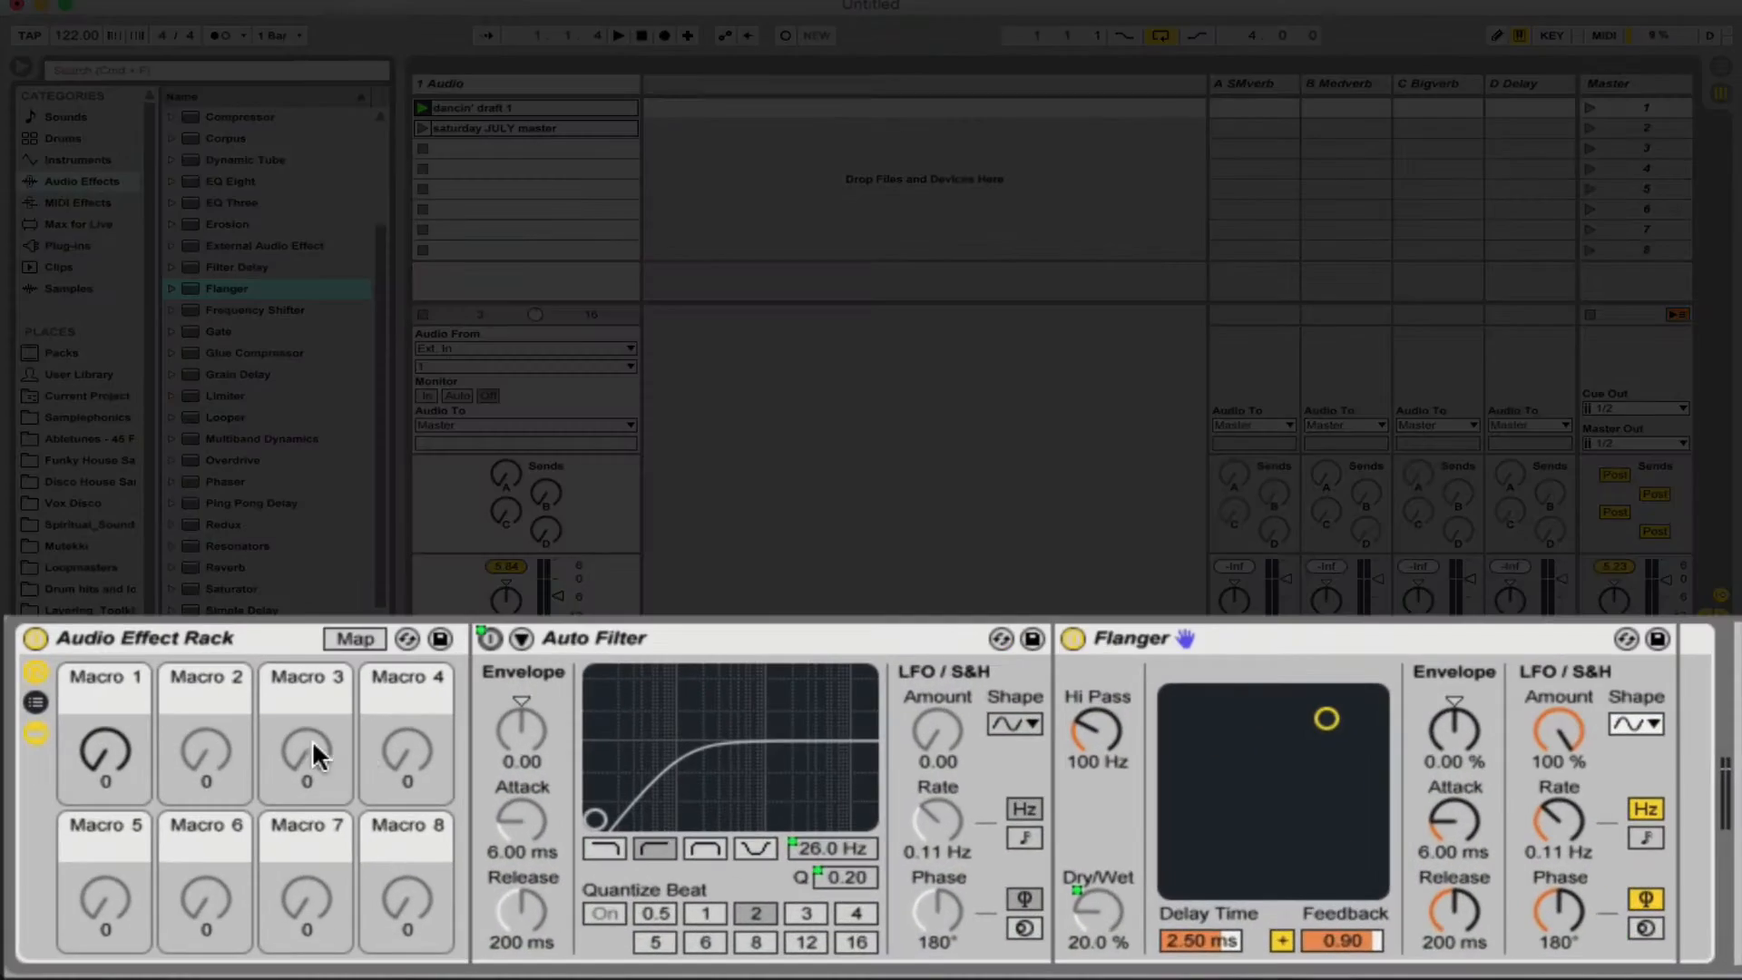
pyautogui.press('space')
pyautogui.moveTo(105, 752)
pyautogui.mouseDown()
pyautogui.moveTo(104, 619)
pyautogui.moveTo(104, 752)
pyautogui.mouseUp()
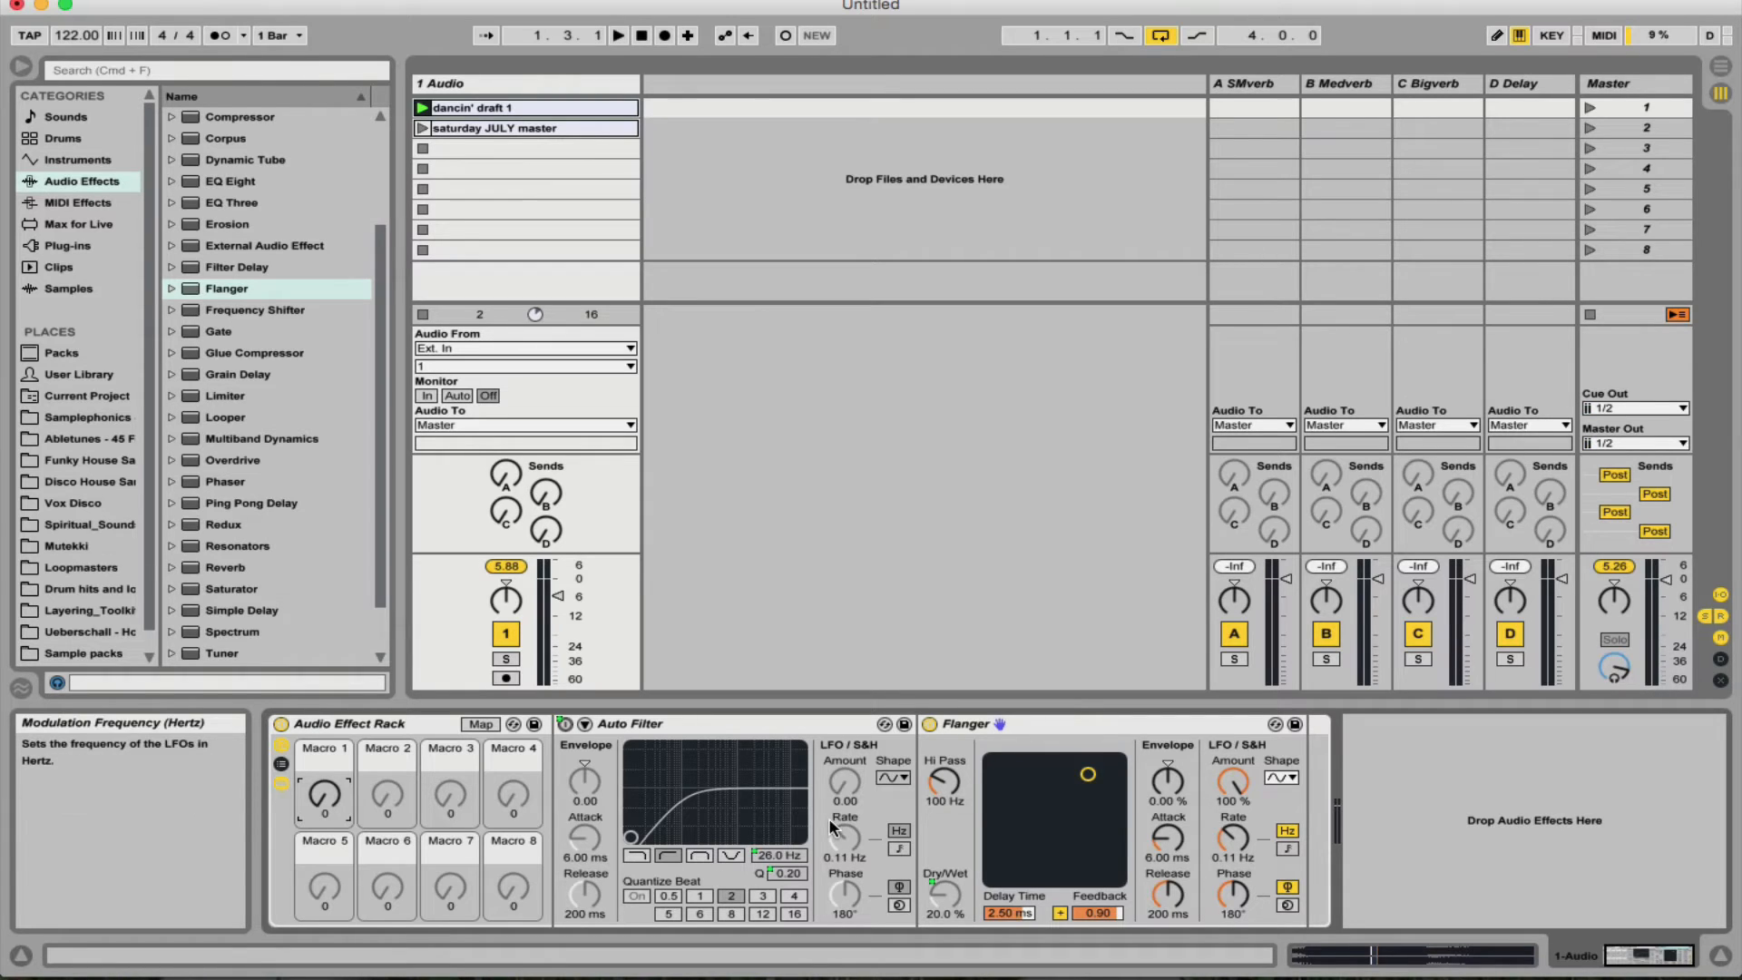
# - Map the Flanger's on/off switch to Macro 1 with a minimum of 1, and sweep the macro to audition it
pyautogui.rightClick(929, 725)
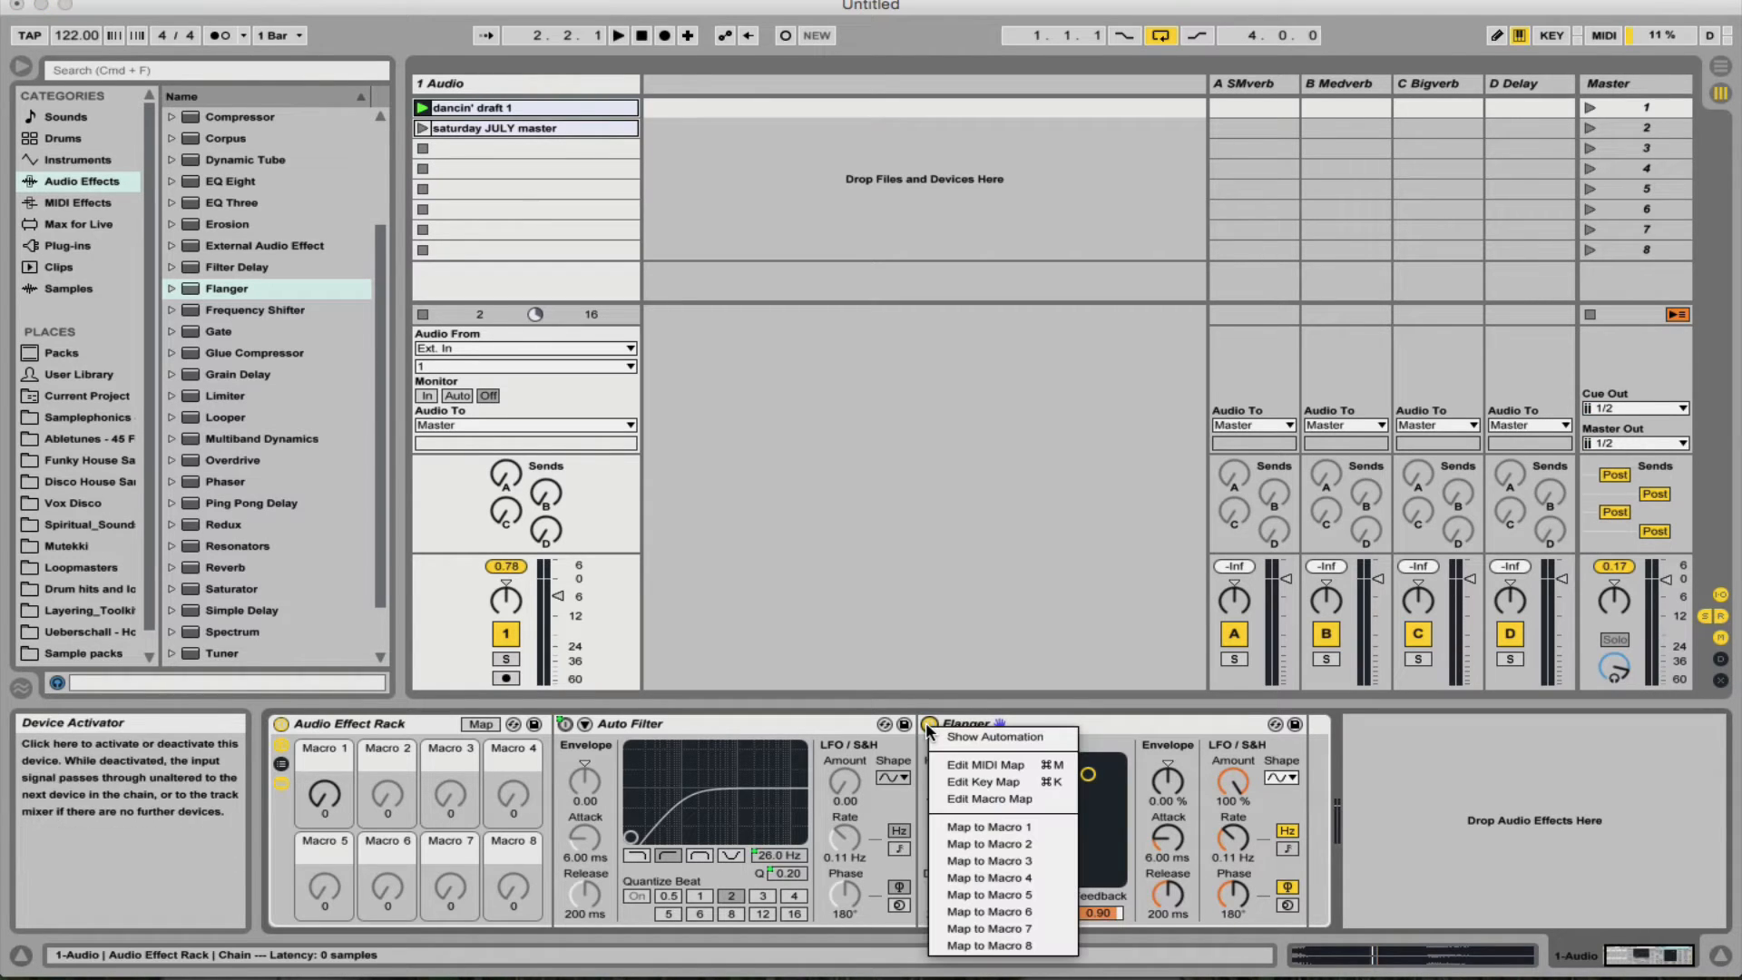
pyautogui.click(977, 828)
pyautogui.click(480, 724)
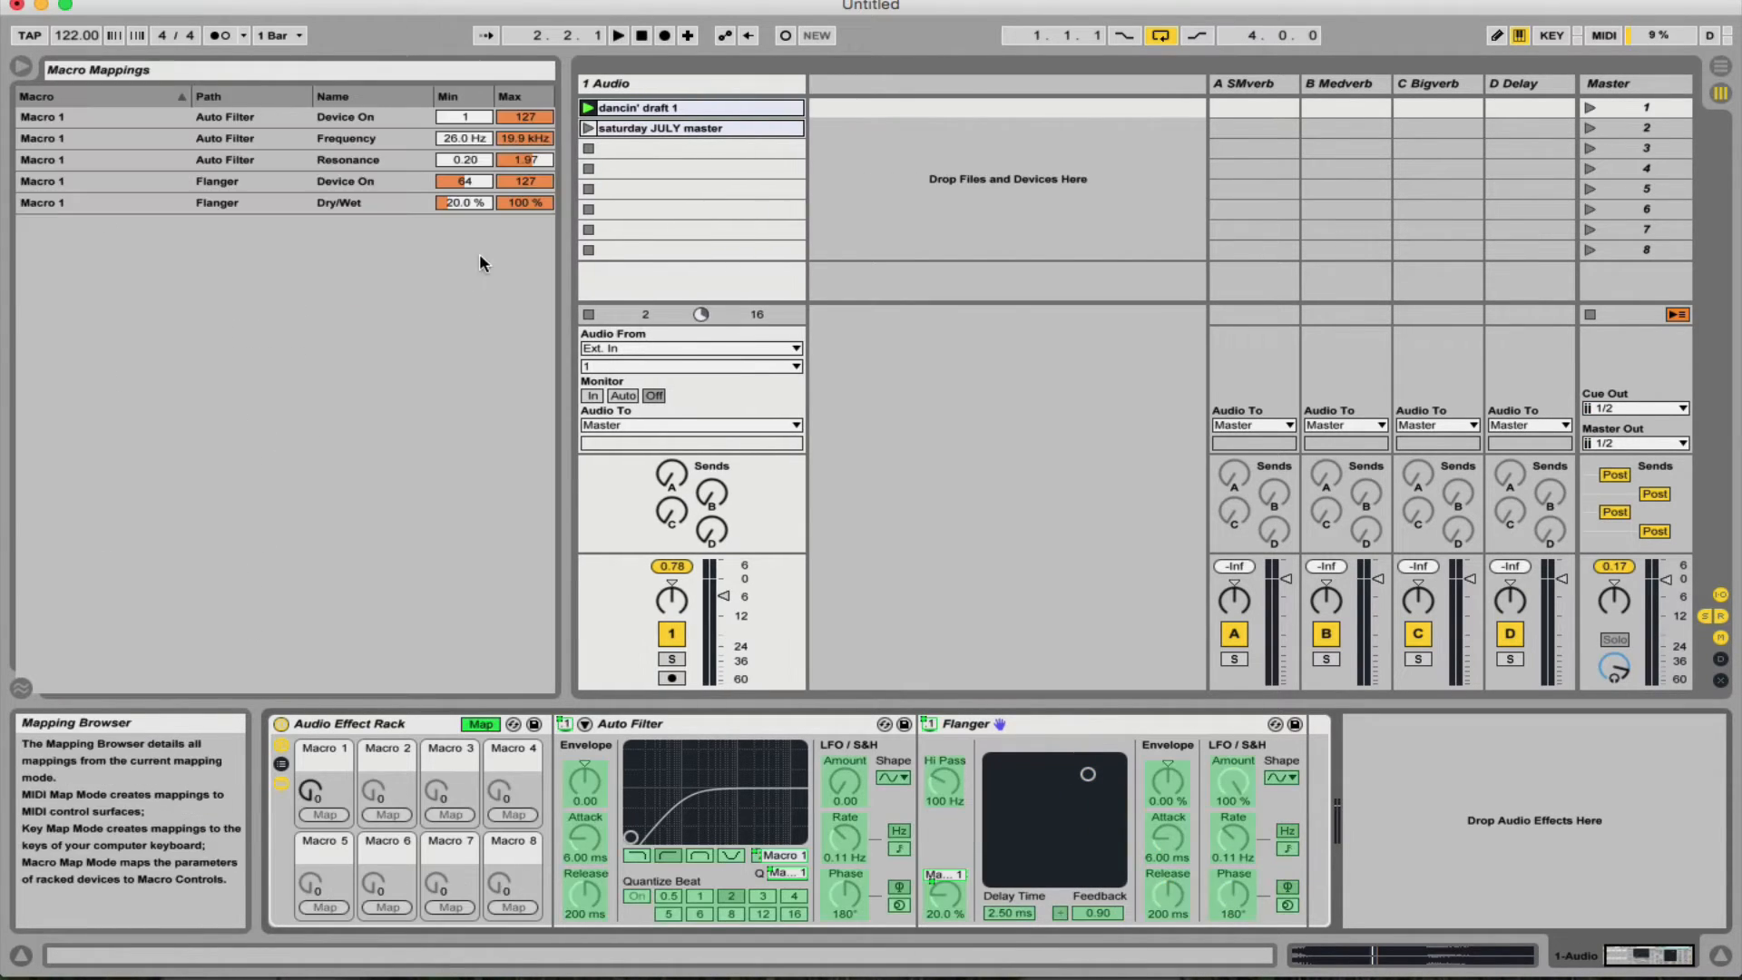
pyautogui.click(460, 182)
pyautogui.write('1')
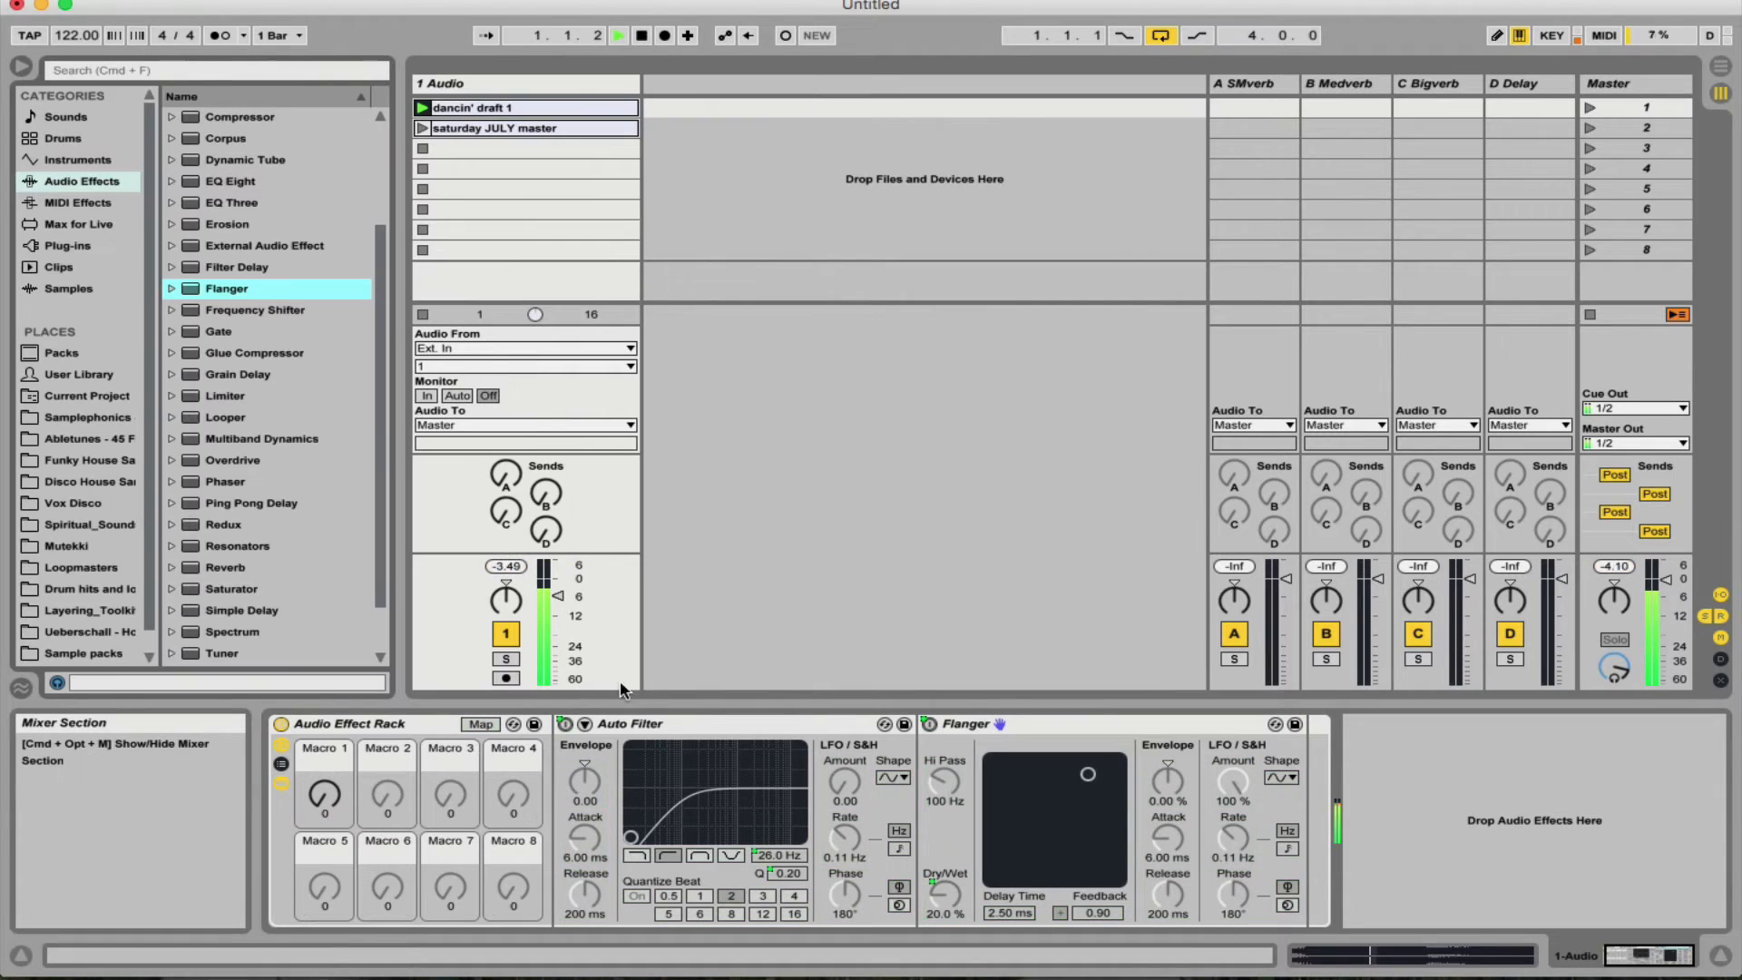
pyautogui.moveTo(320, 786); pyautogui.dragTo(321, 661)
pyautogui.moveTo(99, 755); pyautogui.dragTo(99, 876)
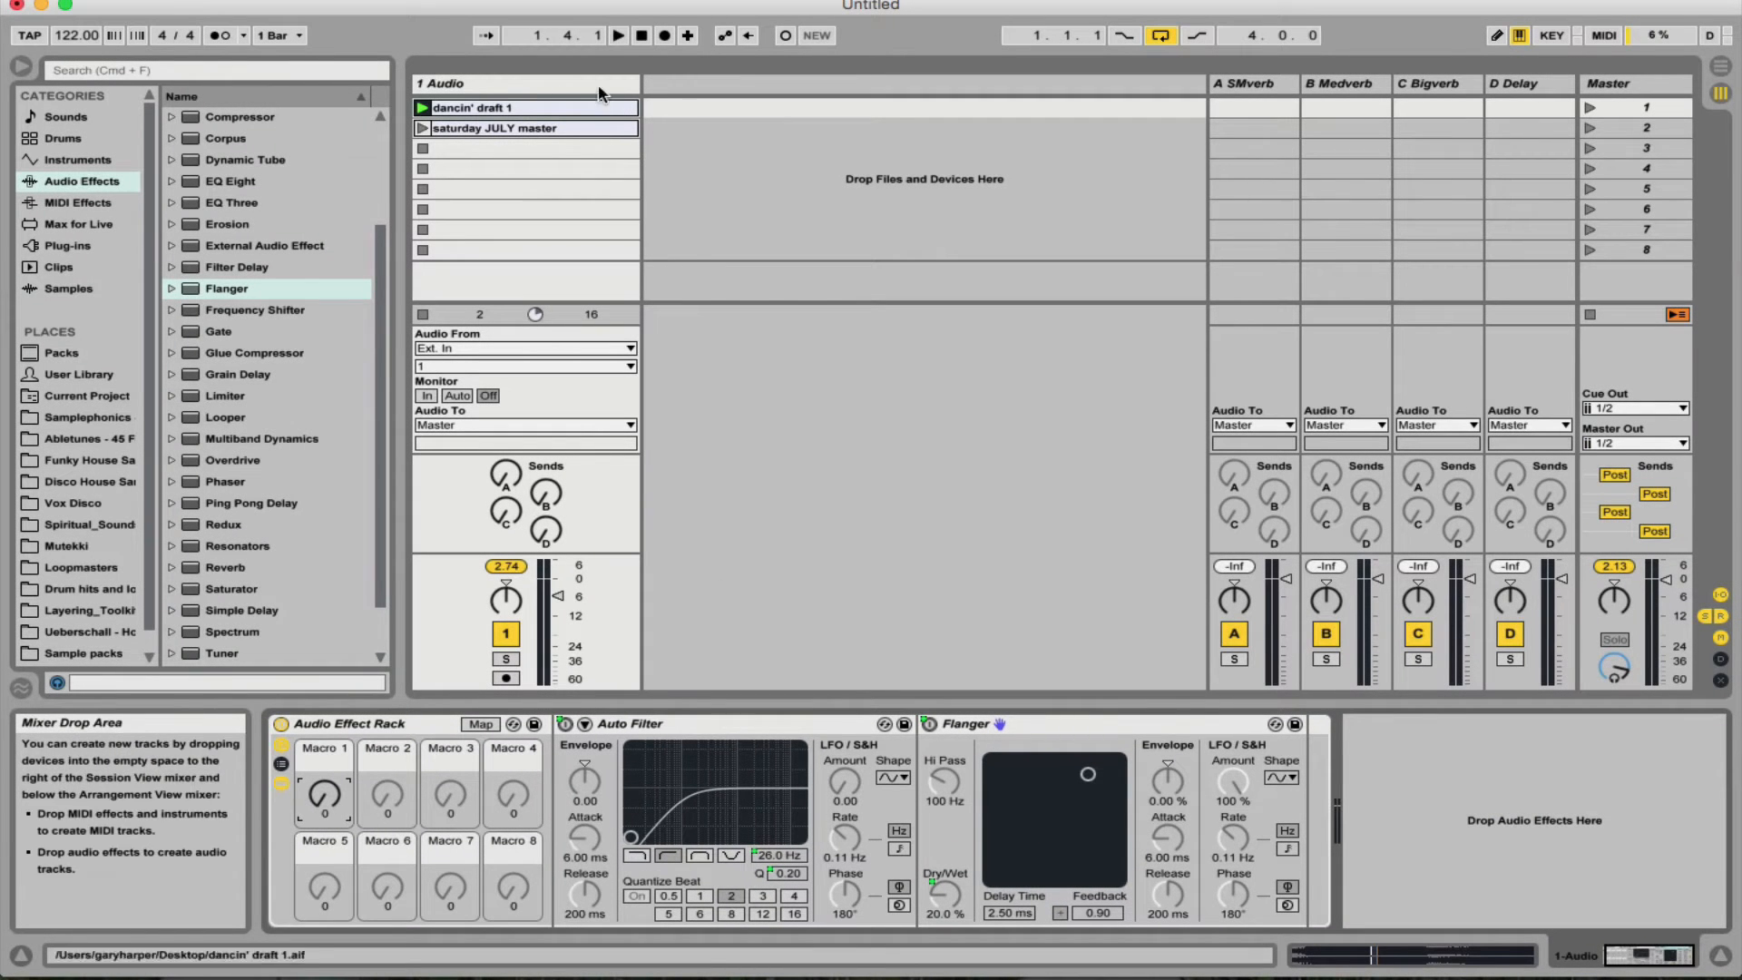
# - Add a Ping Pong Delay after the Flanger in the rack
pyautogui.scroll(-3, 277, 320)
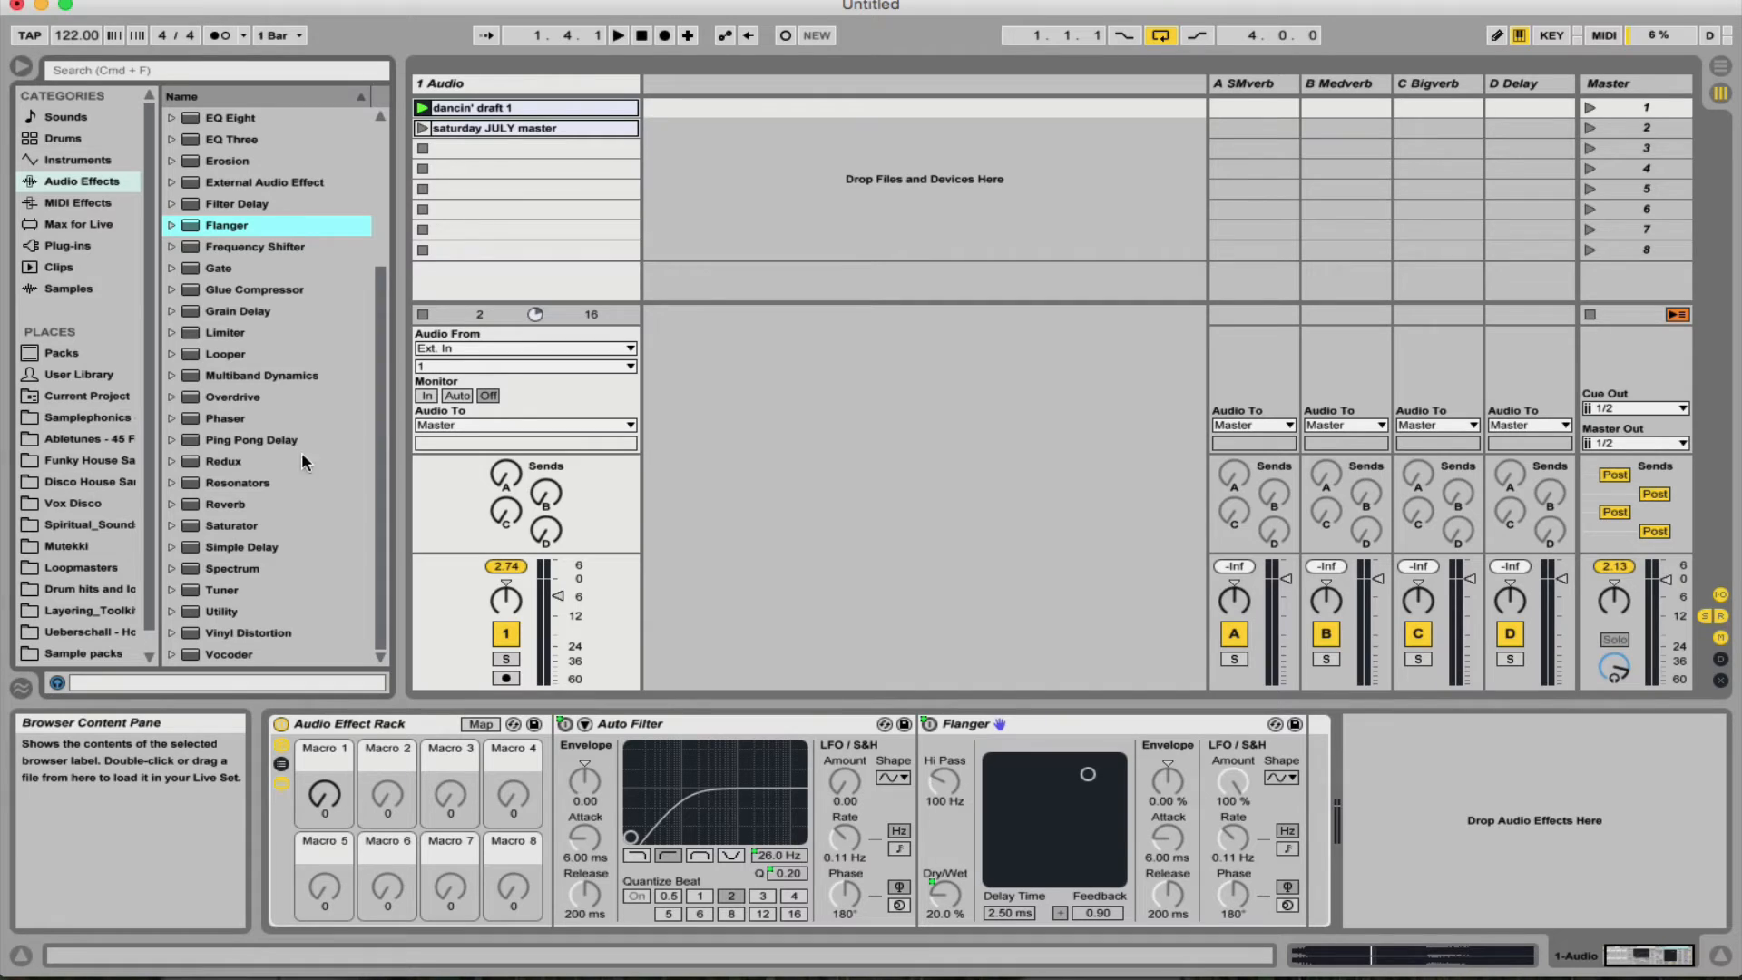
pyautogui.moveTo(272, 440); pyautogui.dragTo(1304, 753)
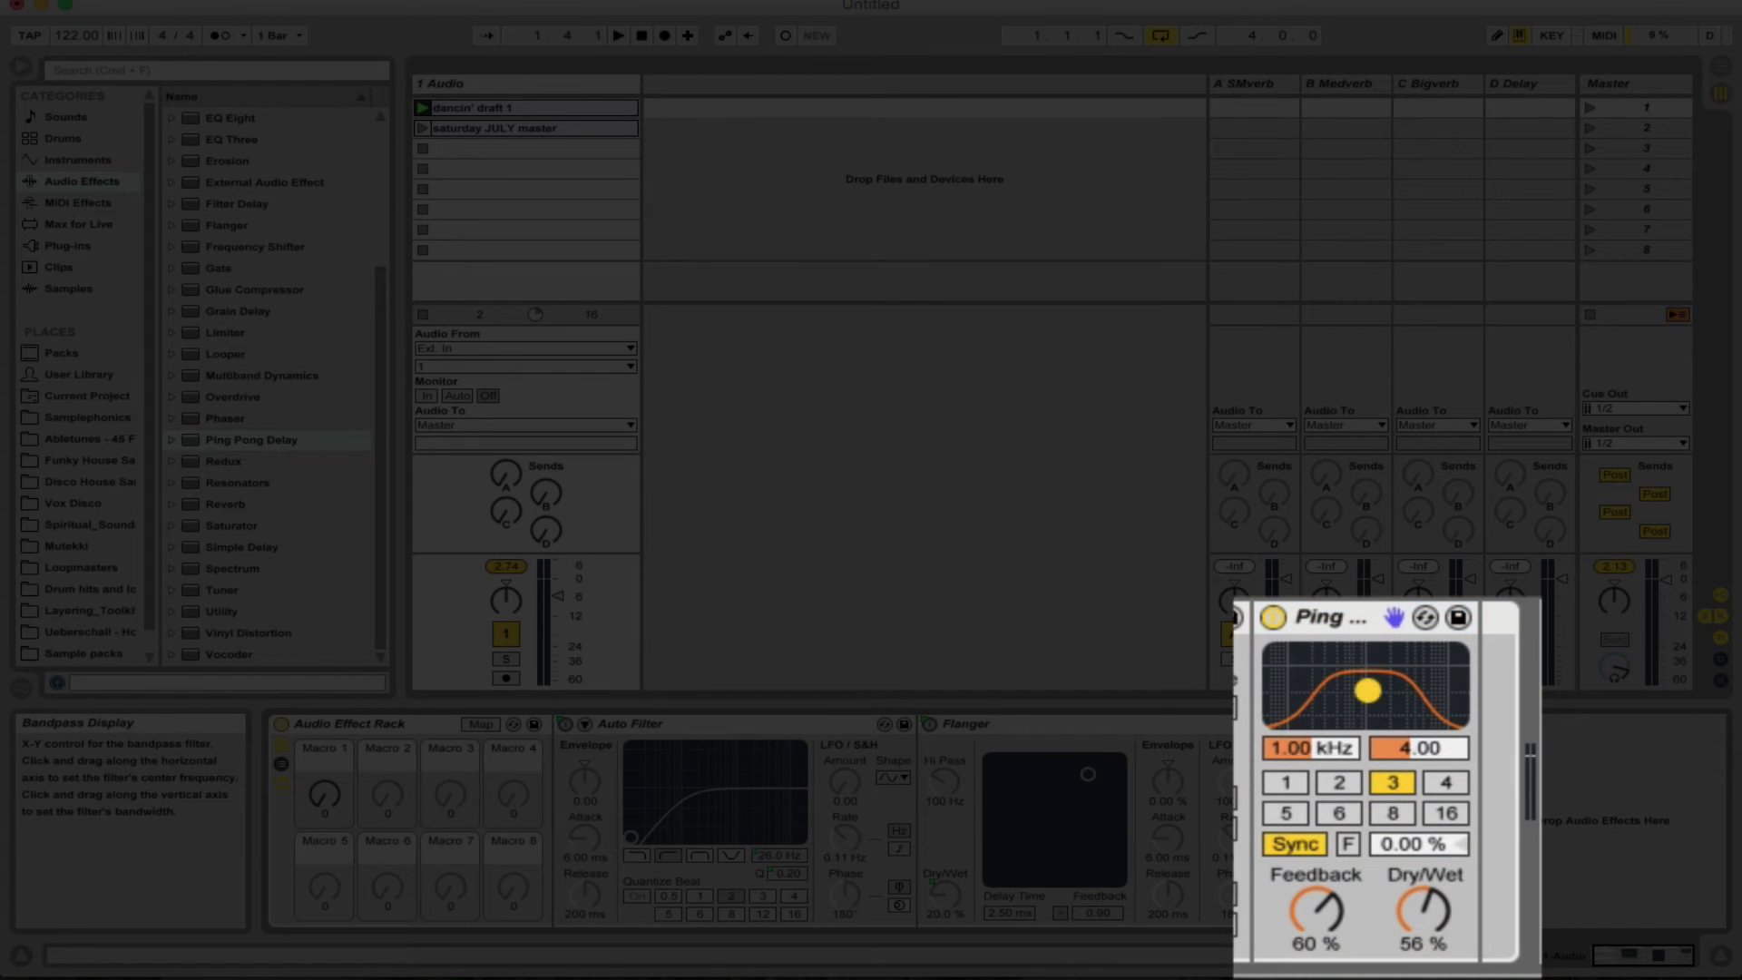
# - Set the Ping Pong Delay's band-pass filter to 830 Hz with a bandwidth of 9.00, and its synced delay time to 4
pyautogui.moveTo(1376, 767); pyautogui.dragTo(1376, 748)
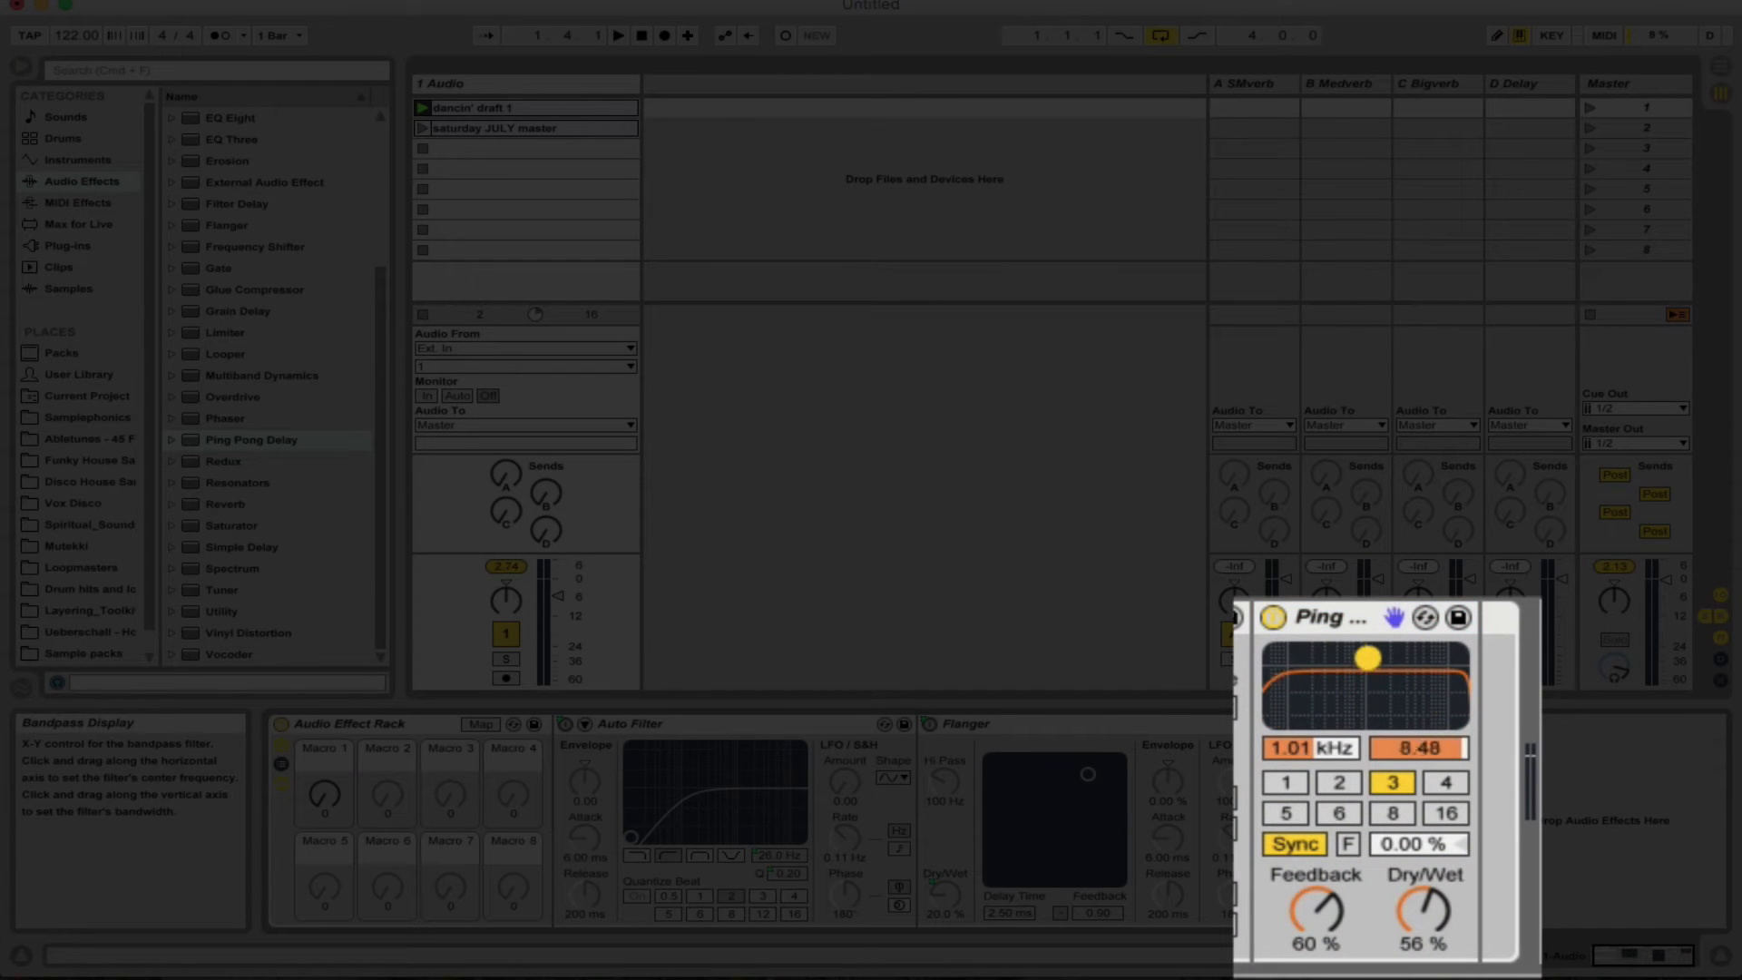
pyautogui.moveTo(1367, 657); pyautogui.dragTo(1361, 653)
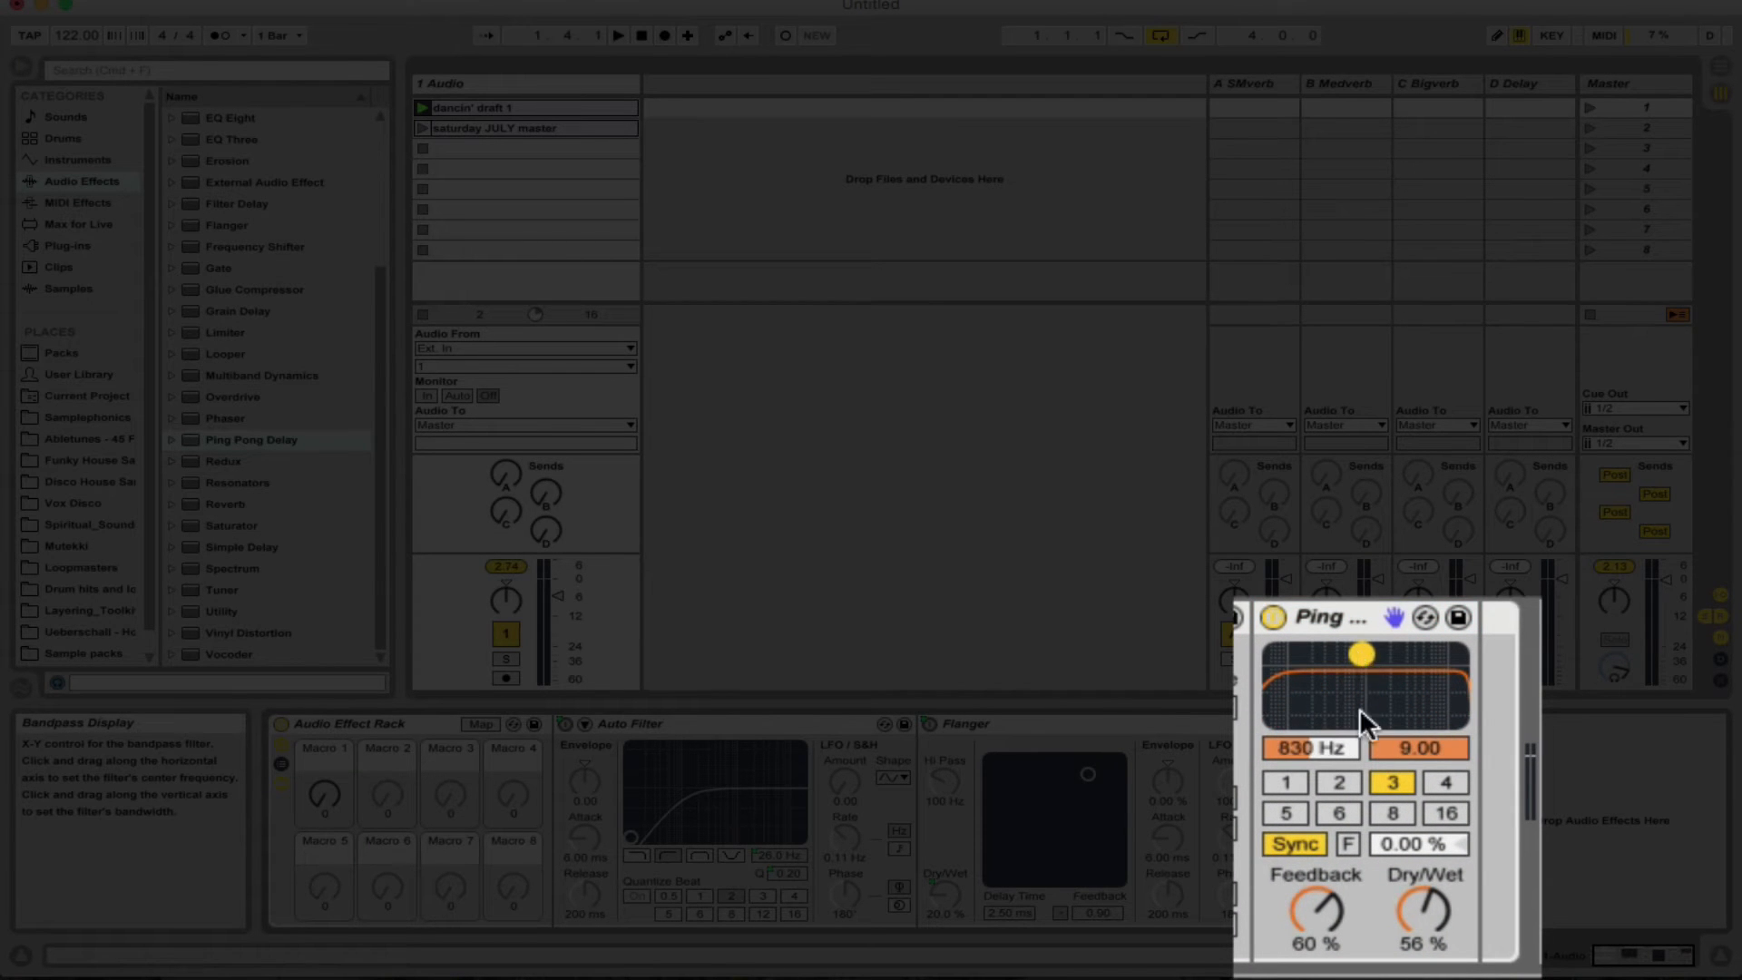
pyautogui.click(1446, 782)
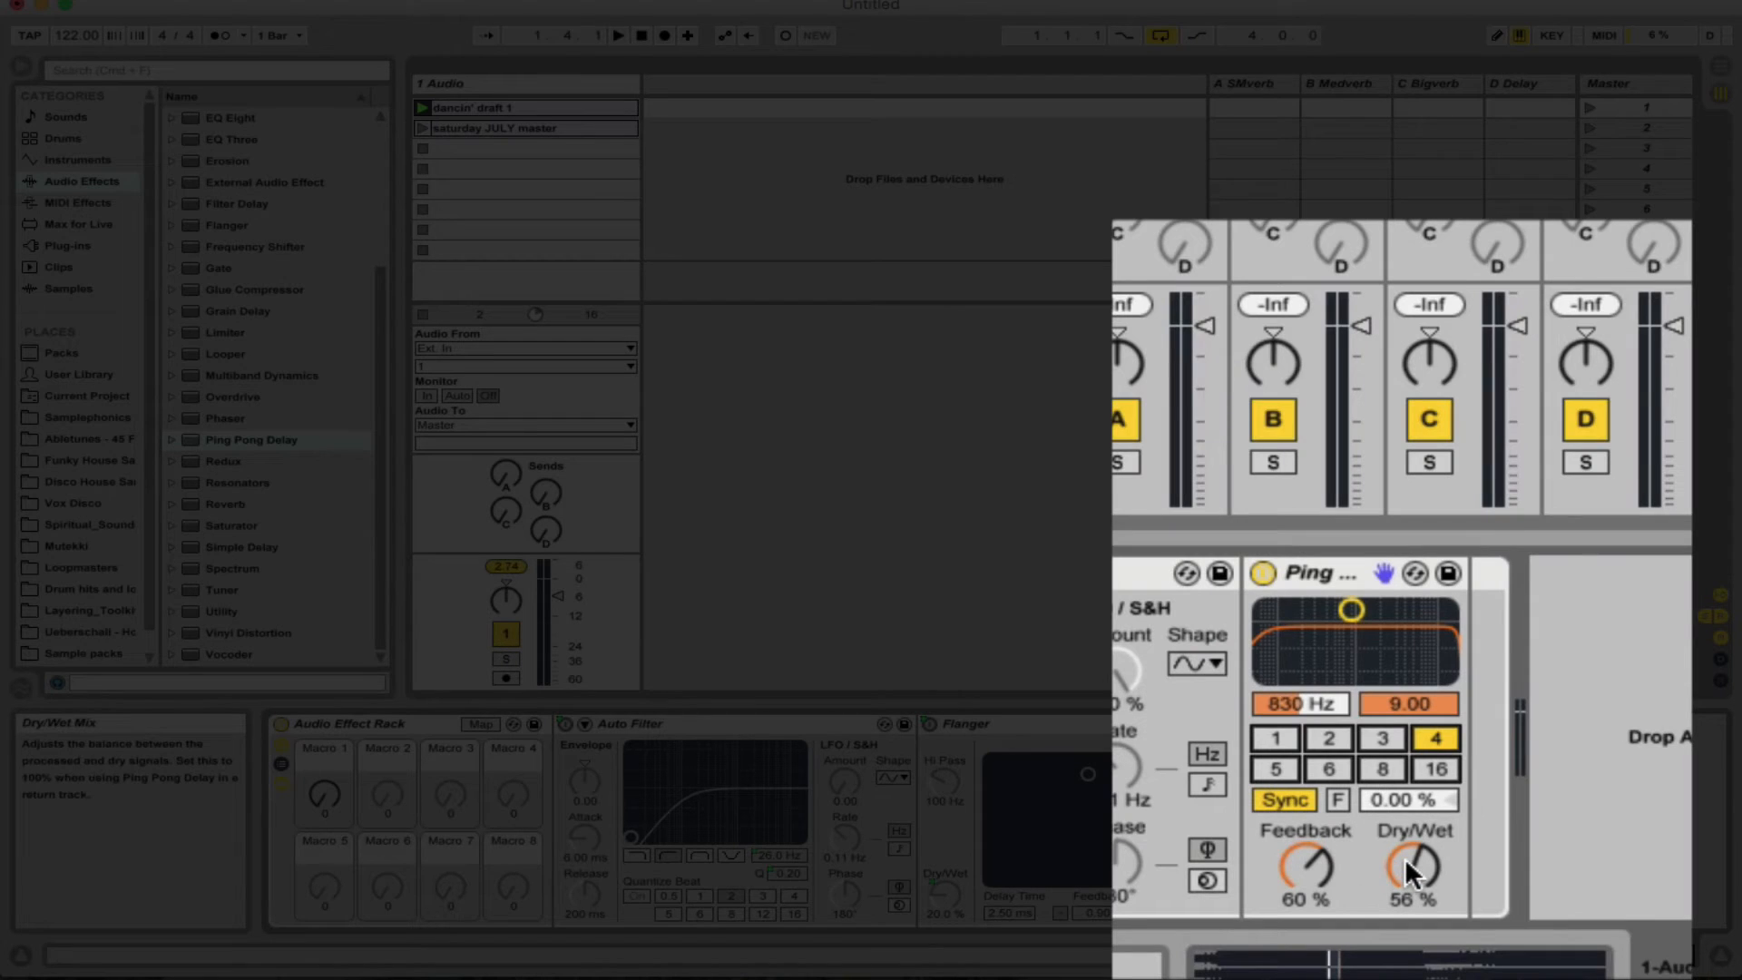
# - Map the Ping Pong Delay's Dry/Wet and Feedback to Macro 1
pyautogui.rightClick(1405, 857)
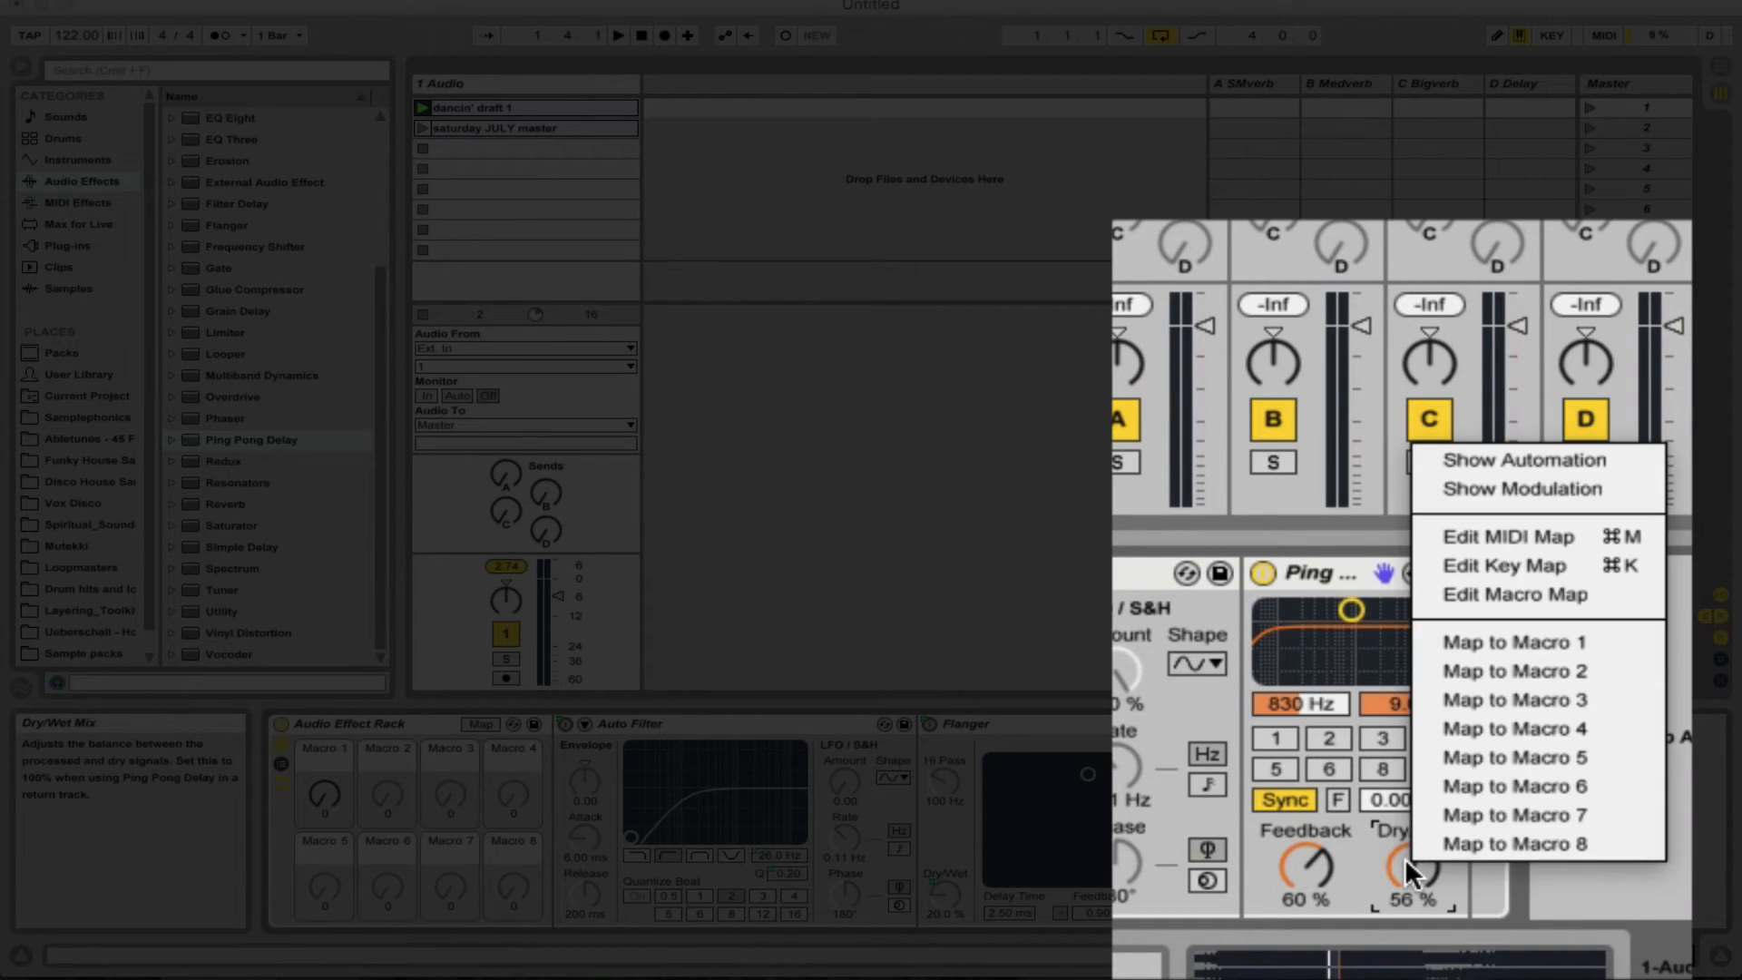
pyautogui.click(1551, 641)
pyautogui.rightClick(1294, 862)
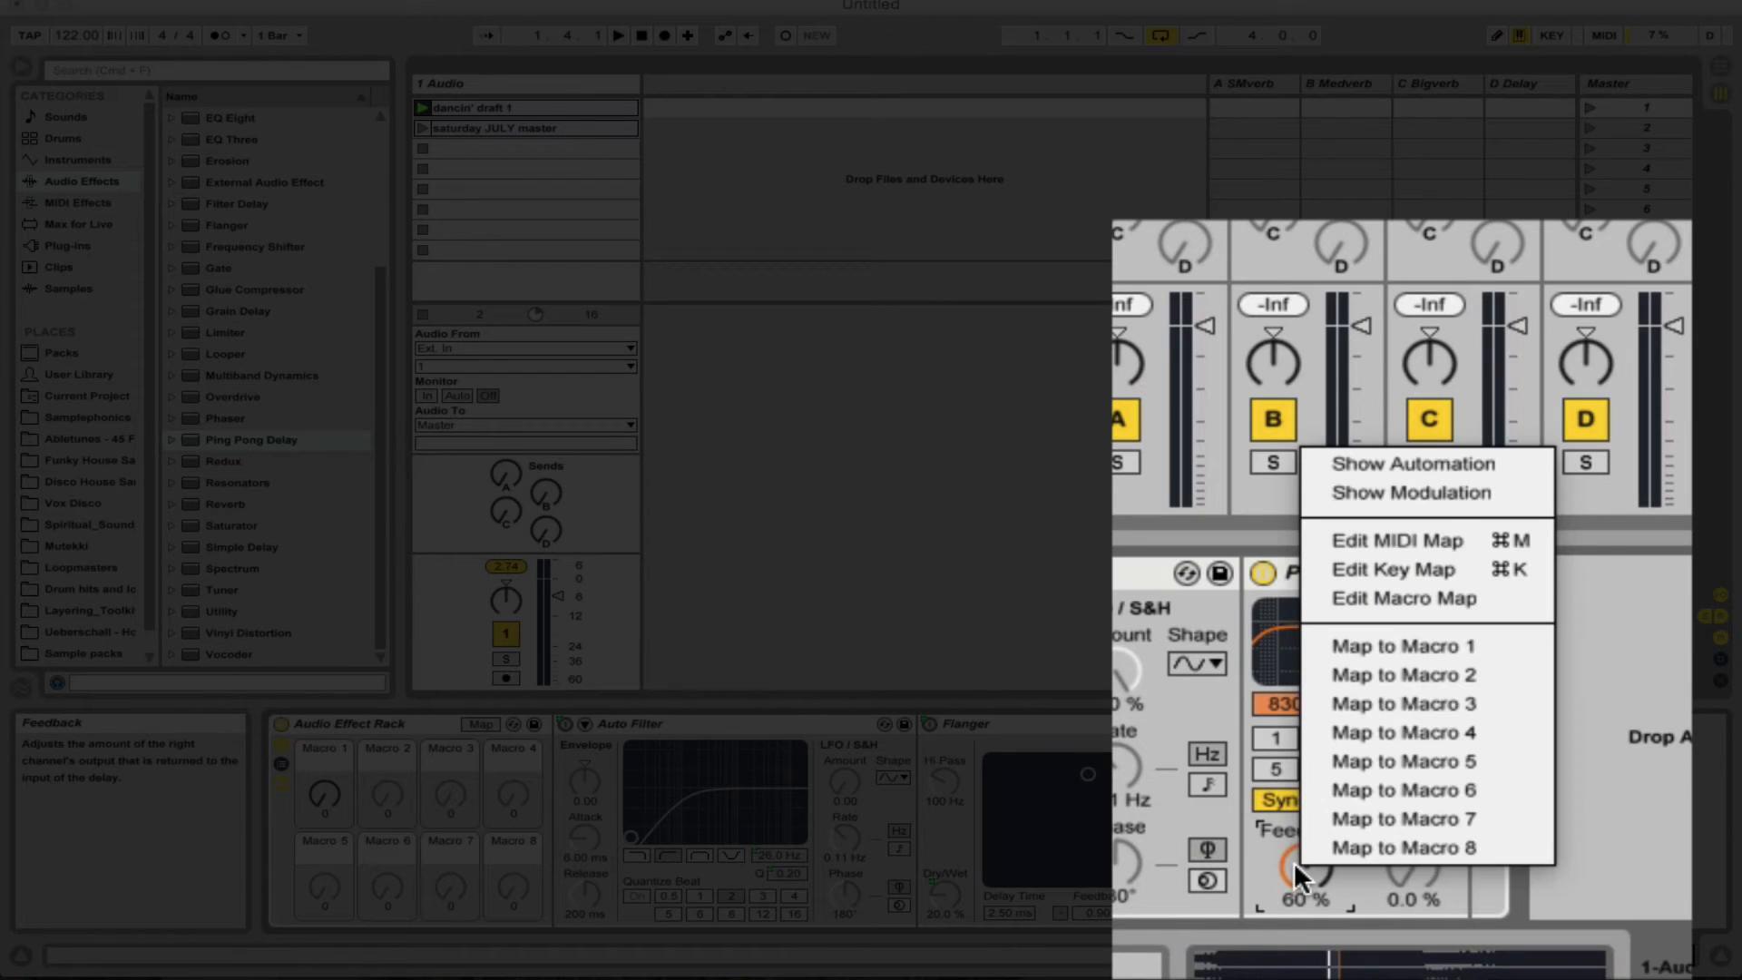
pyautogui.click(1414, 640)
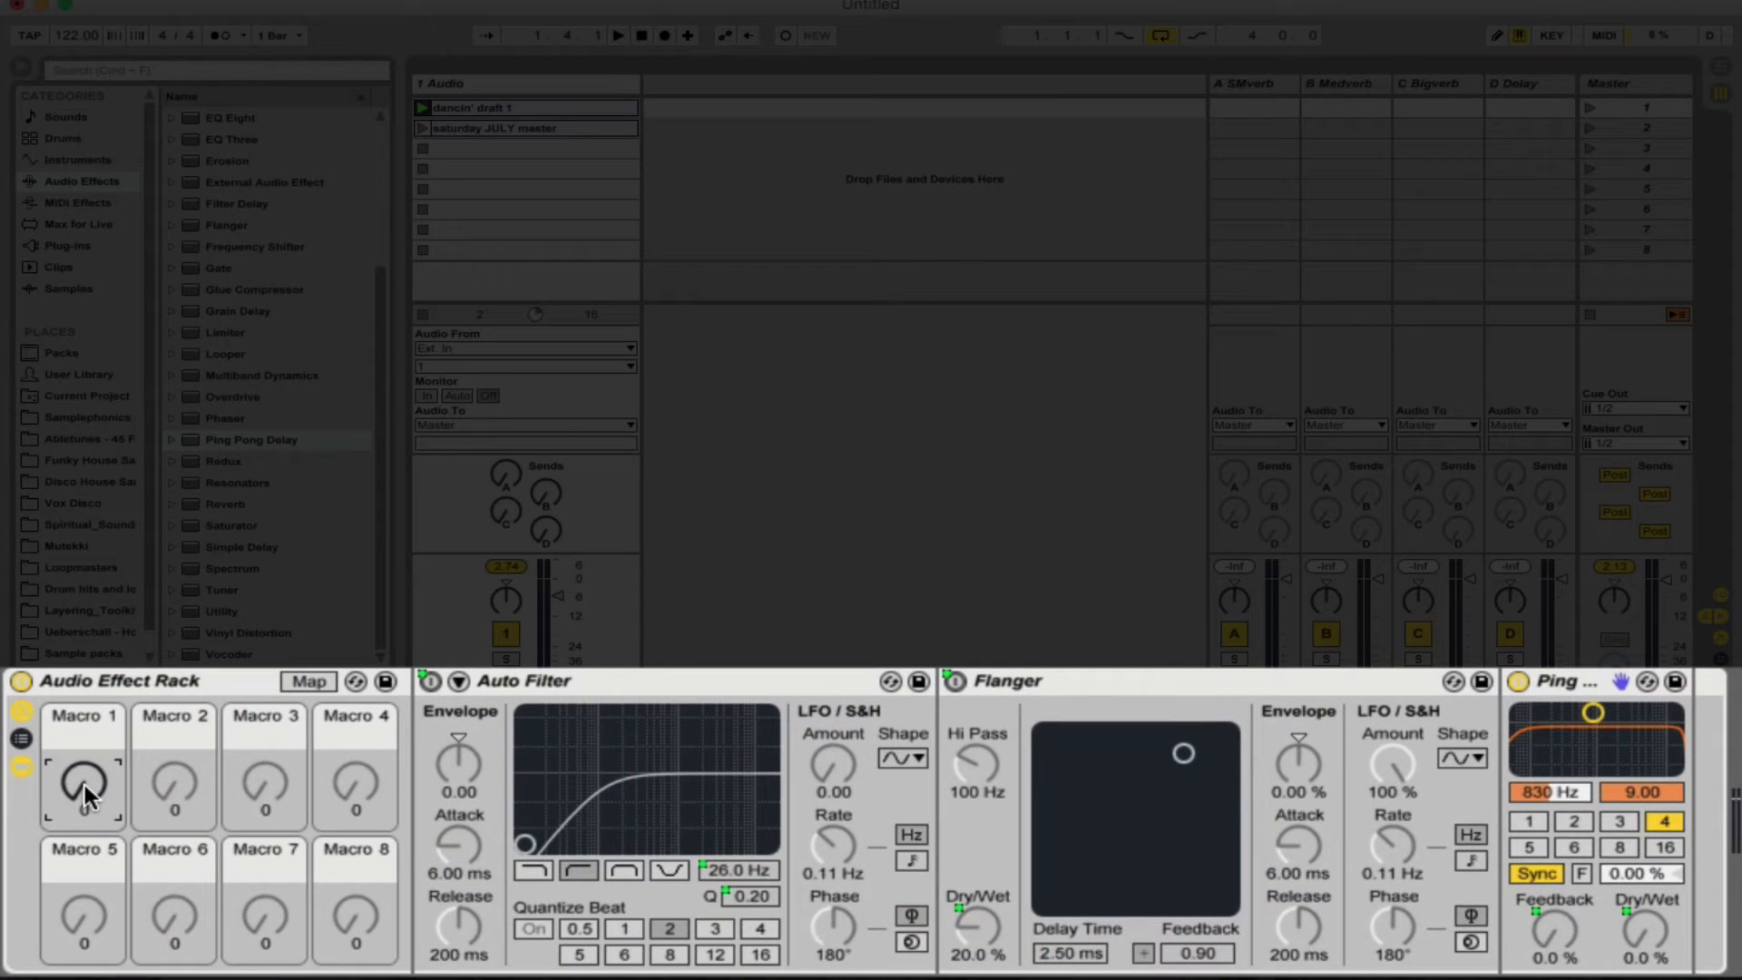
# - Audition the delay build-up by sweeping Macro 1 between 0 and 127 on both clips, and stop playback with the macro at 0
pyautogui.moveTo(84, 794); pyautogui.dragTo(84, 678)
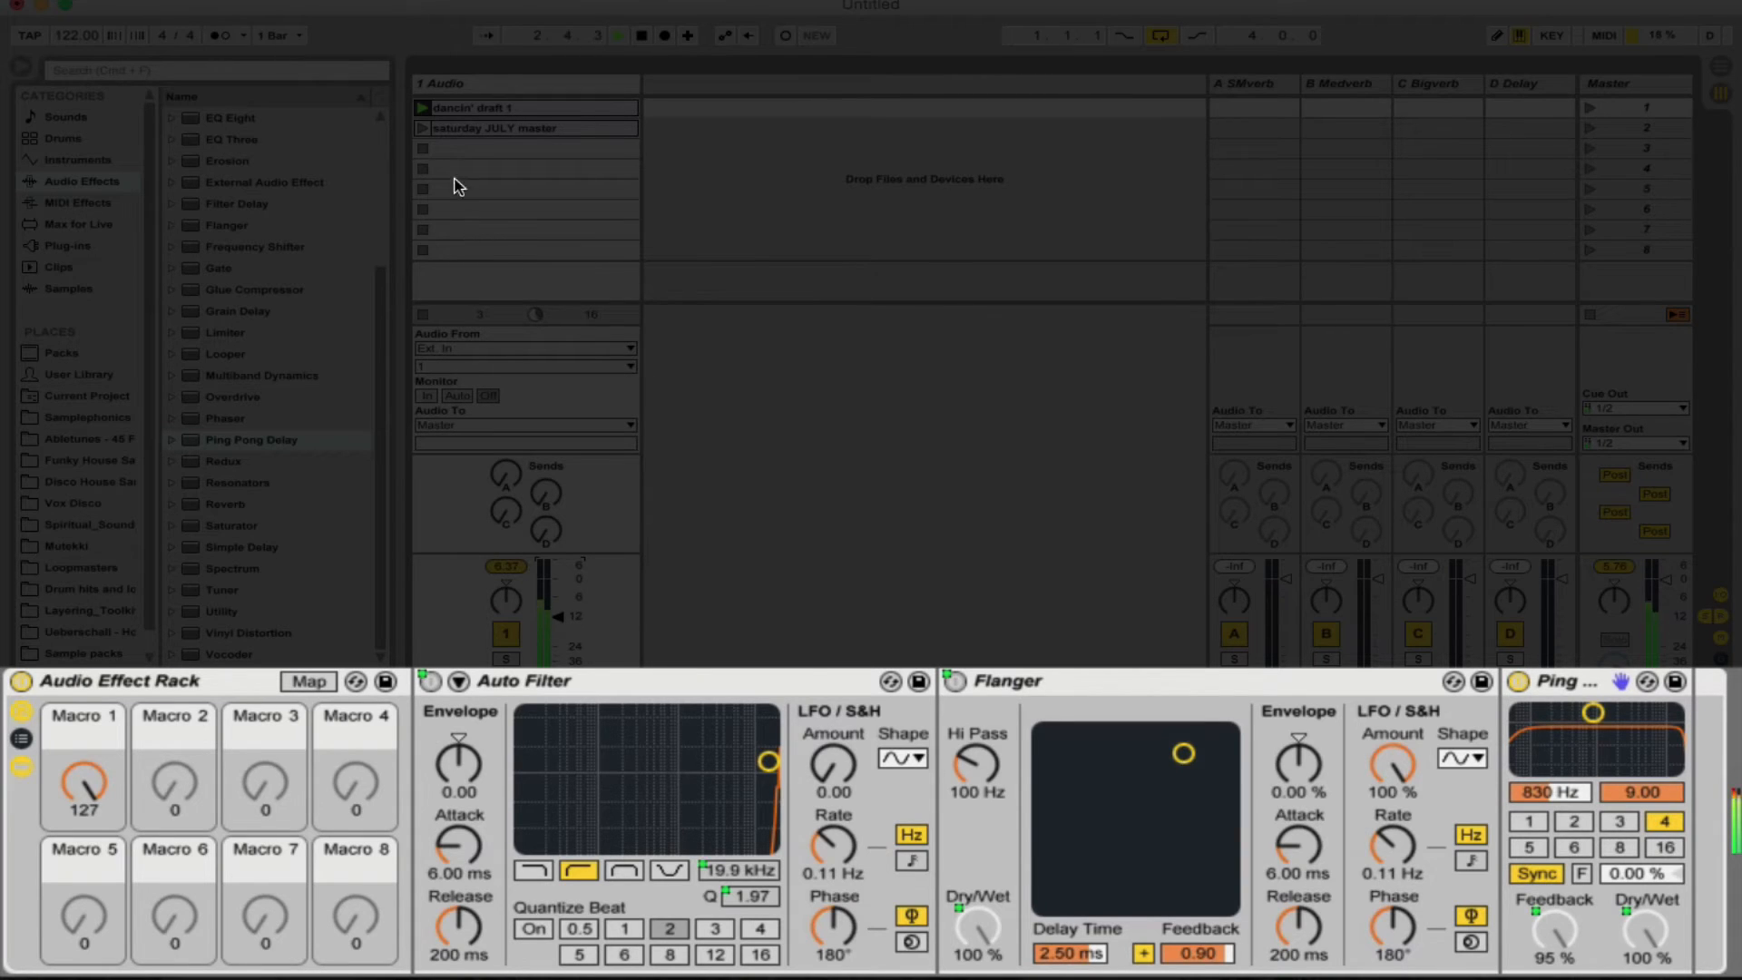
pyautogui.click(422, 129)
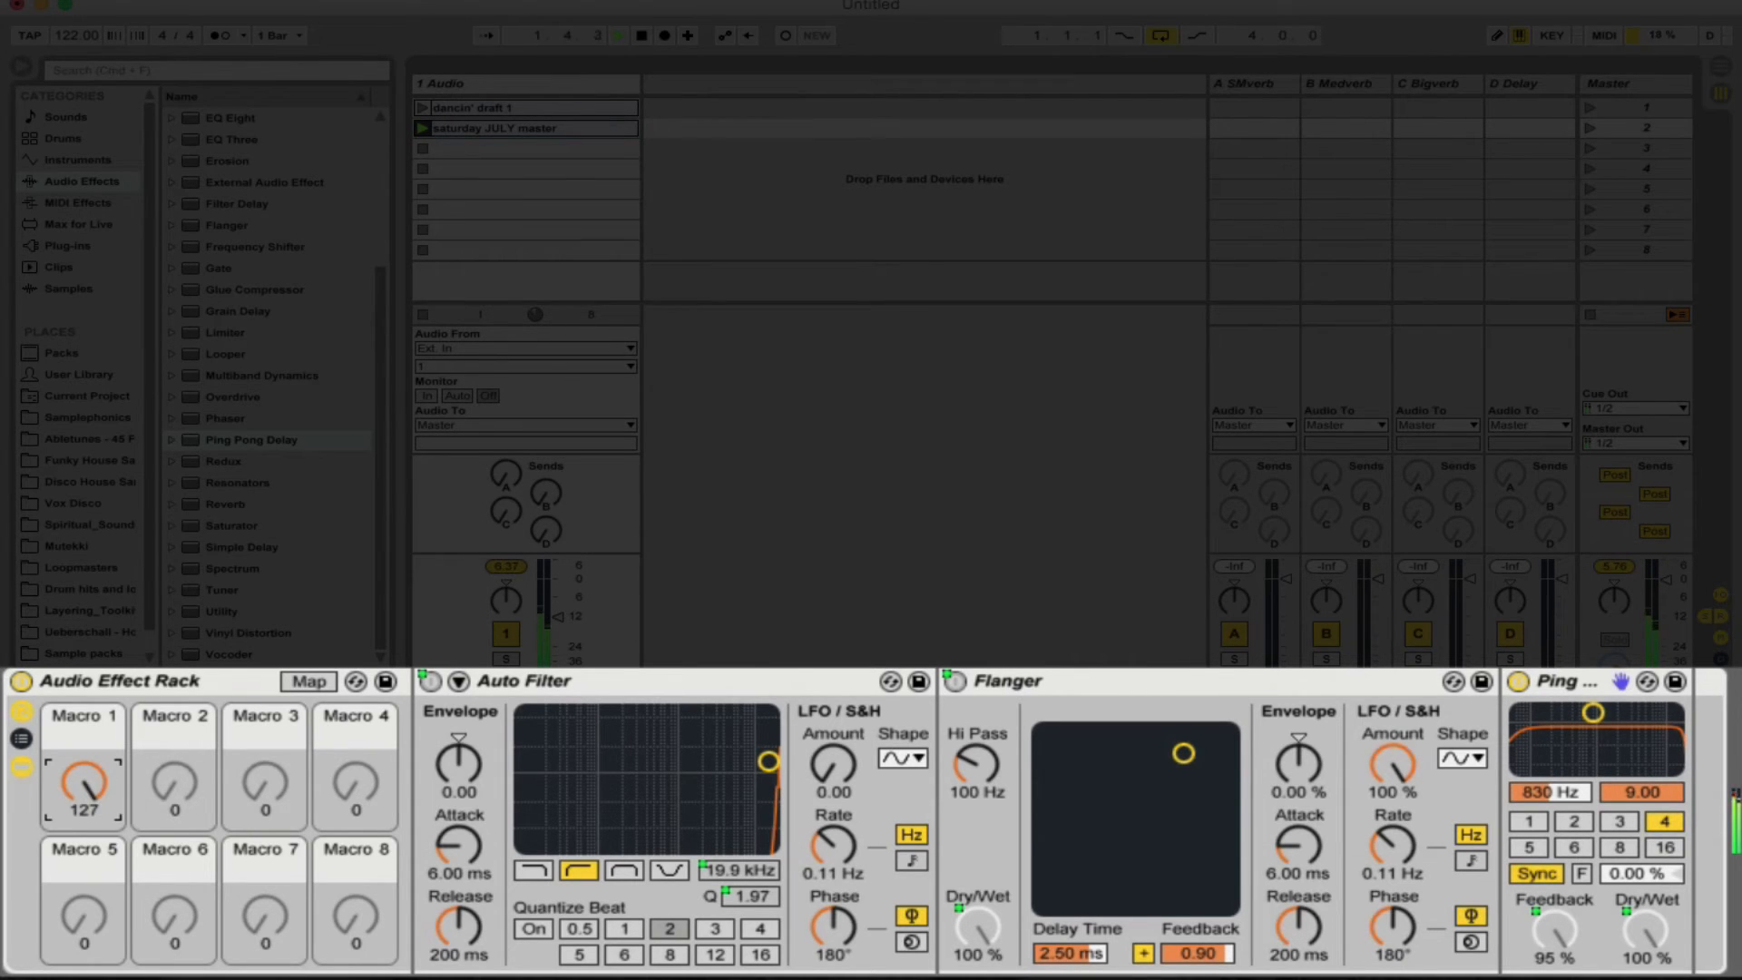
pyautogui.moveTo(84, 782); pyautogui.dragTo(83, 882)
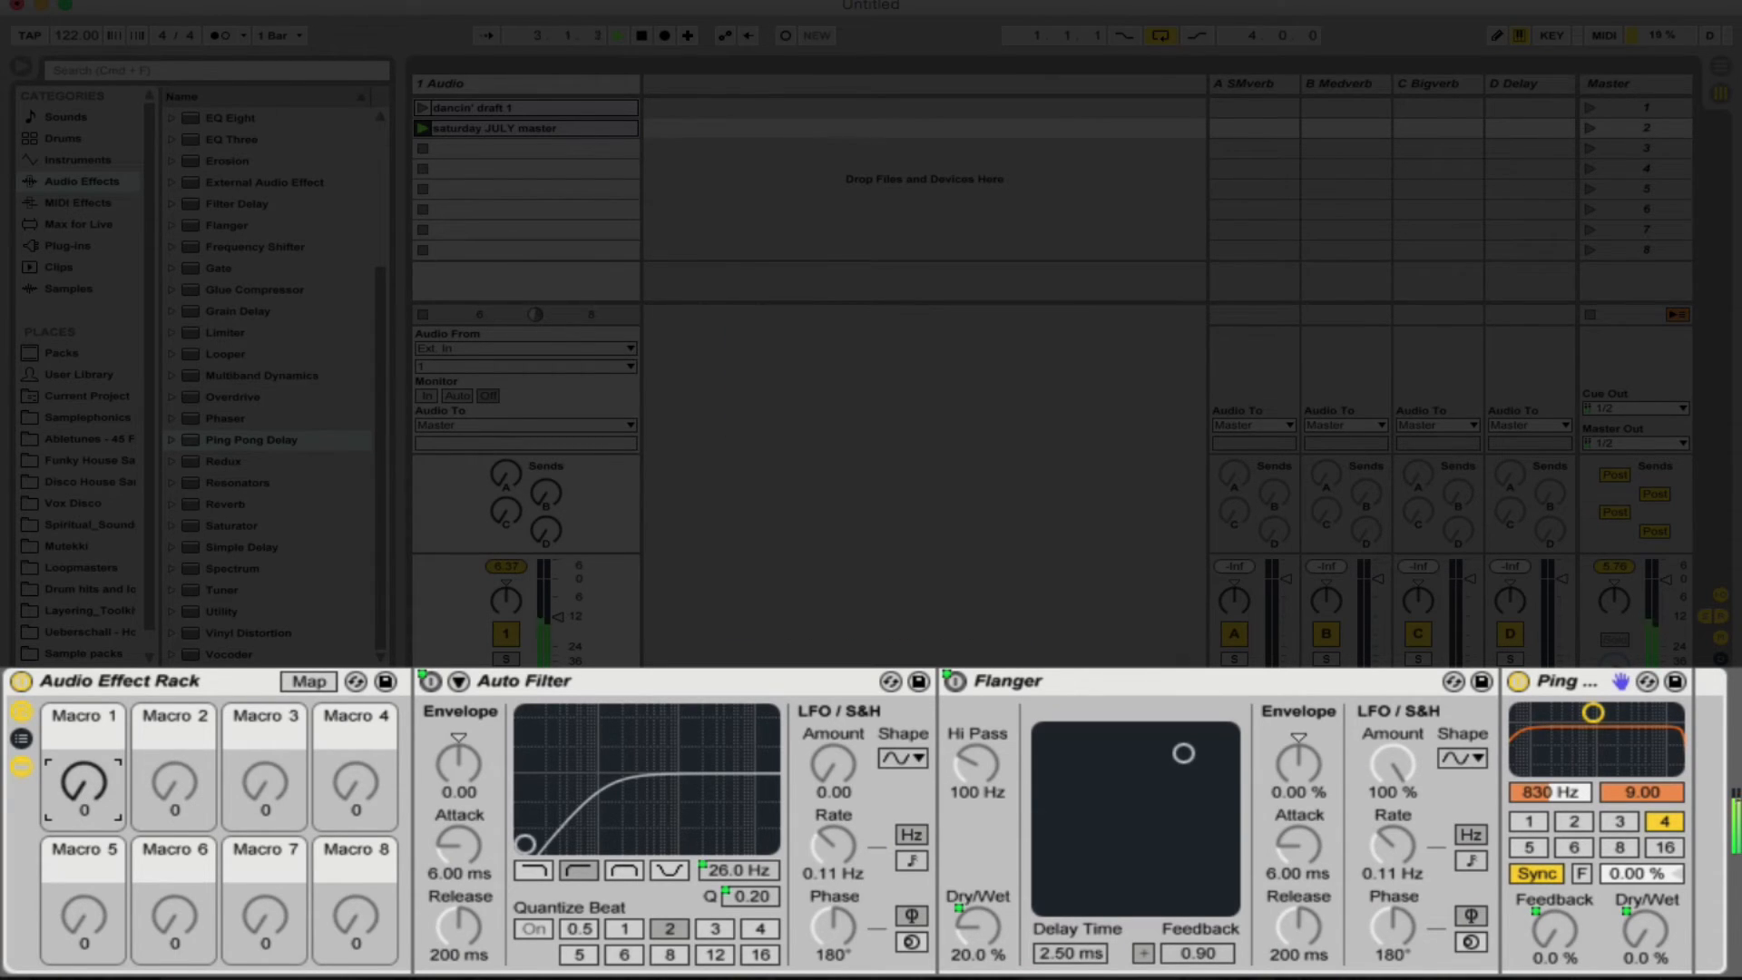
pyautogui.moveTo(84, 782); pyautogui.dragTo(83, 608)
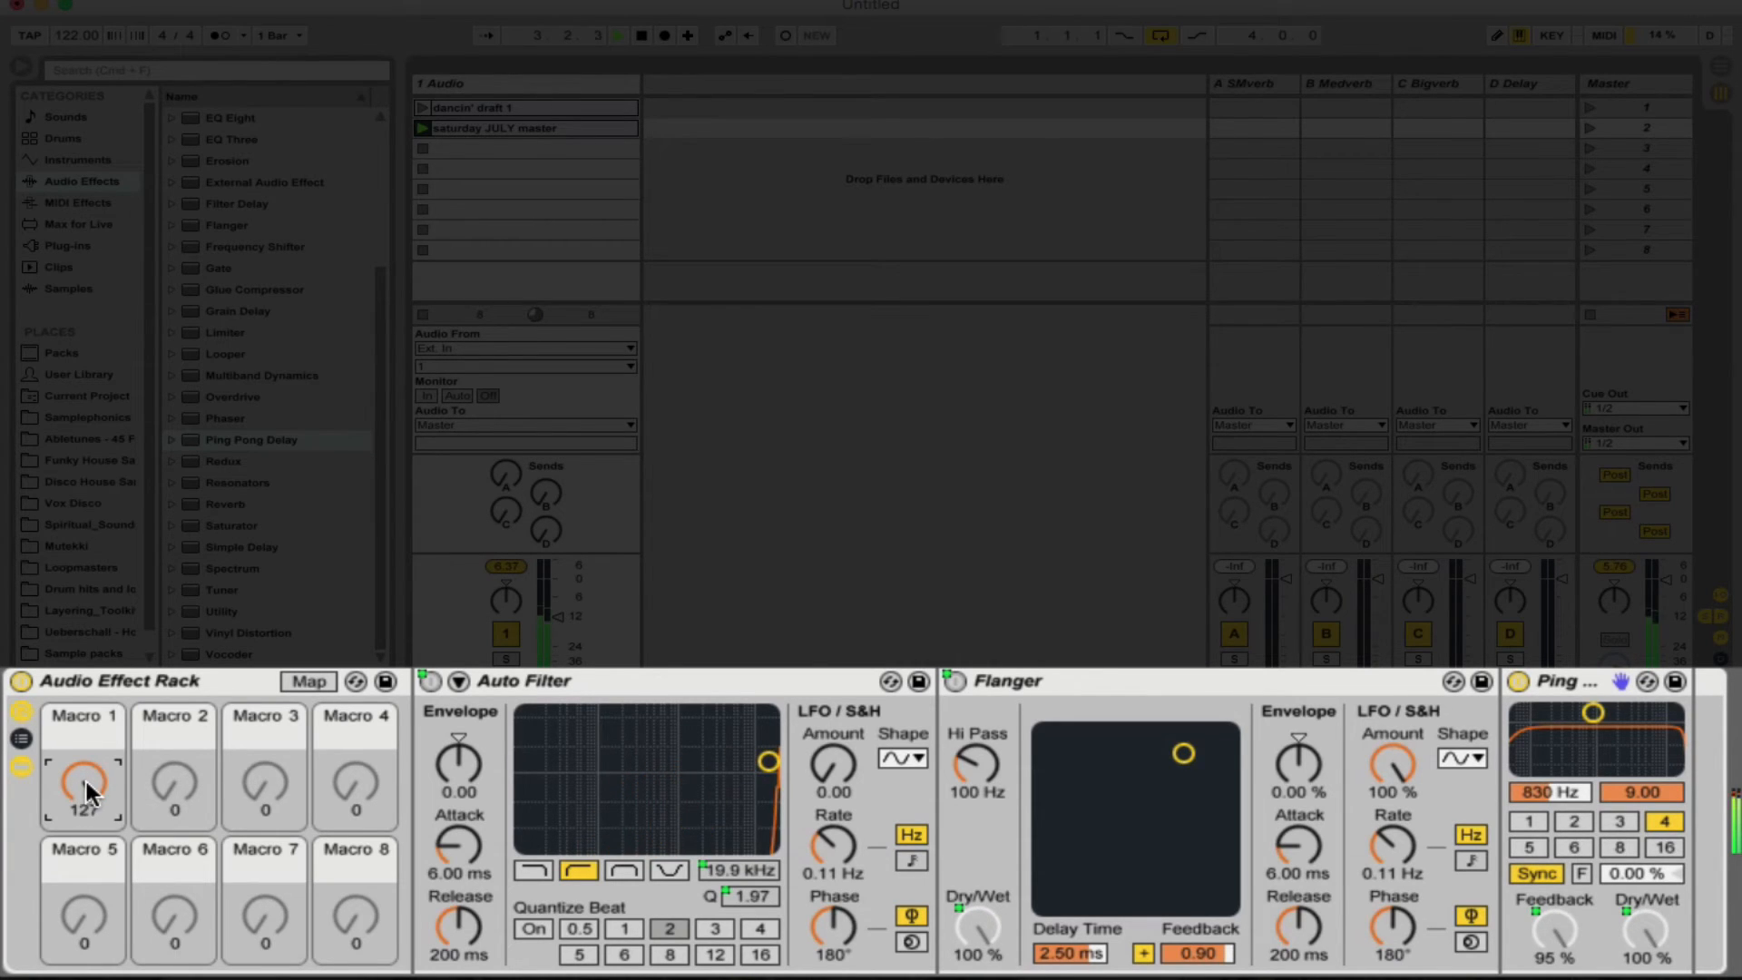
pyautogui.click(423, 109)
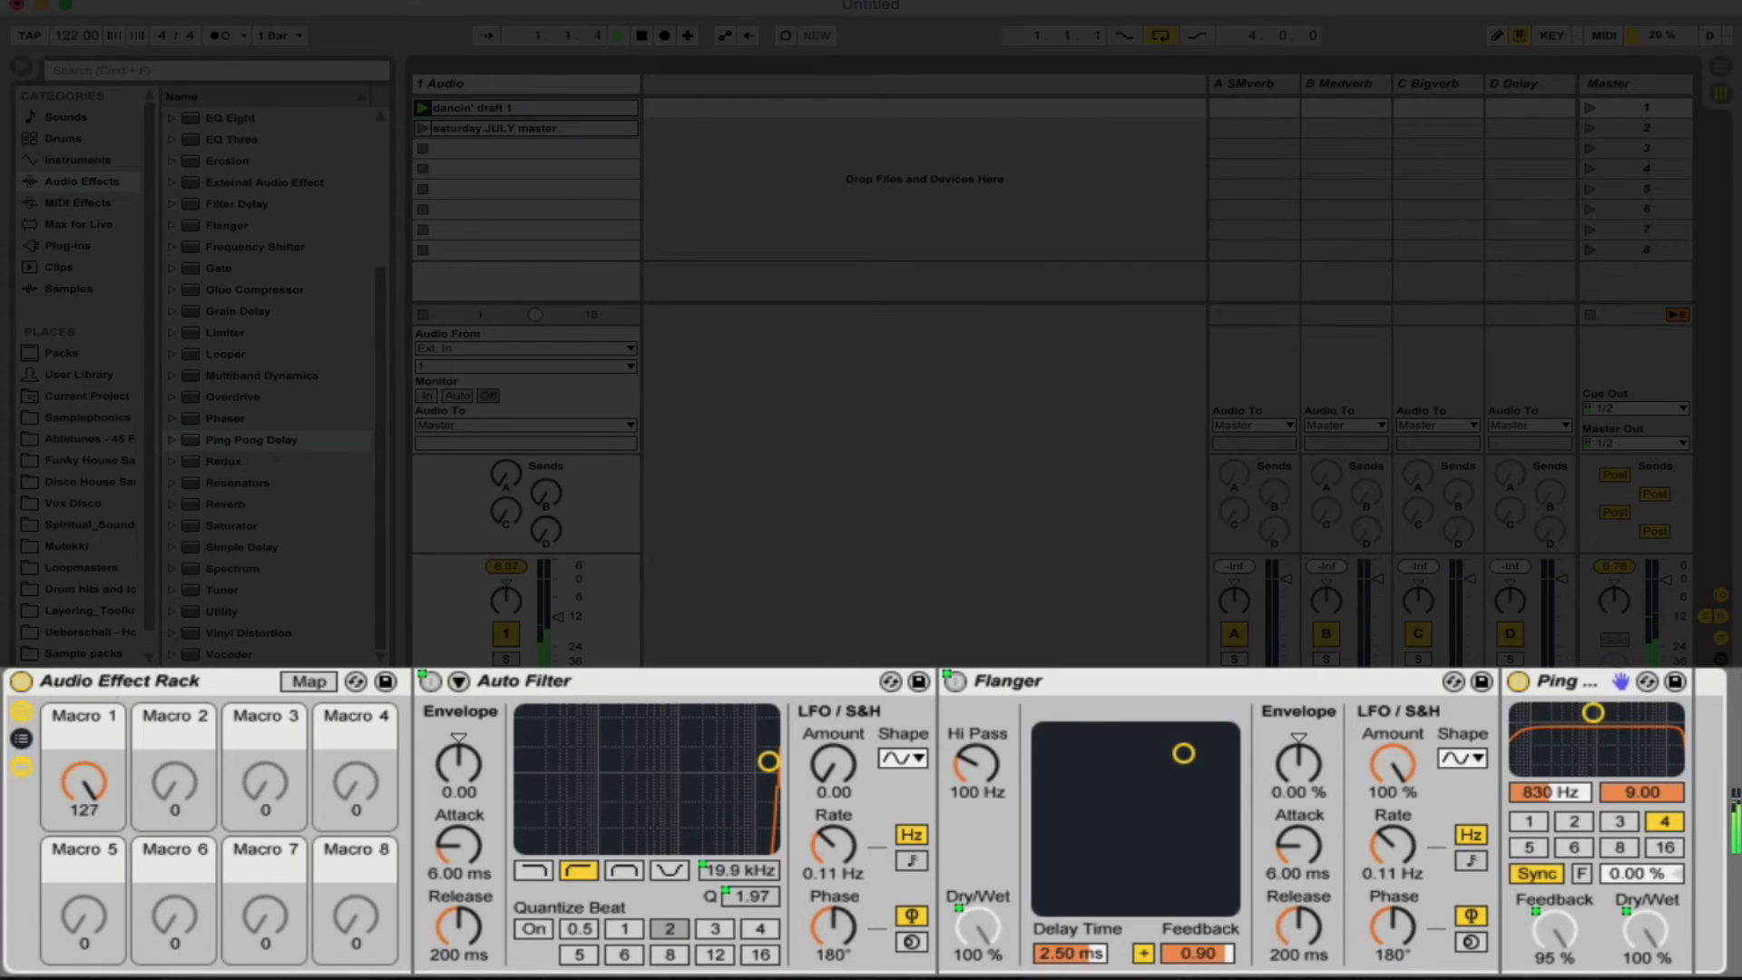
pyautogui.moveTo(84, 782); pyautogui.dragTo(83, 907)
pyautogui.press('space')
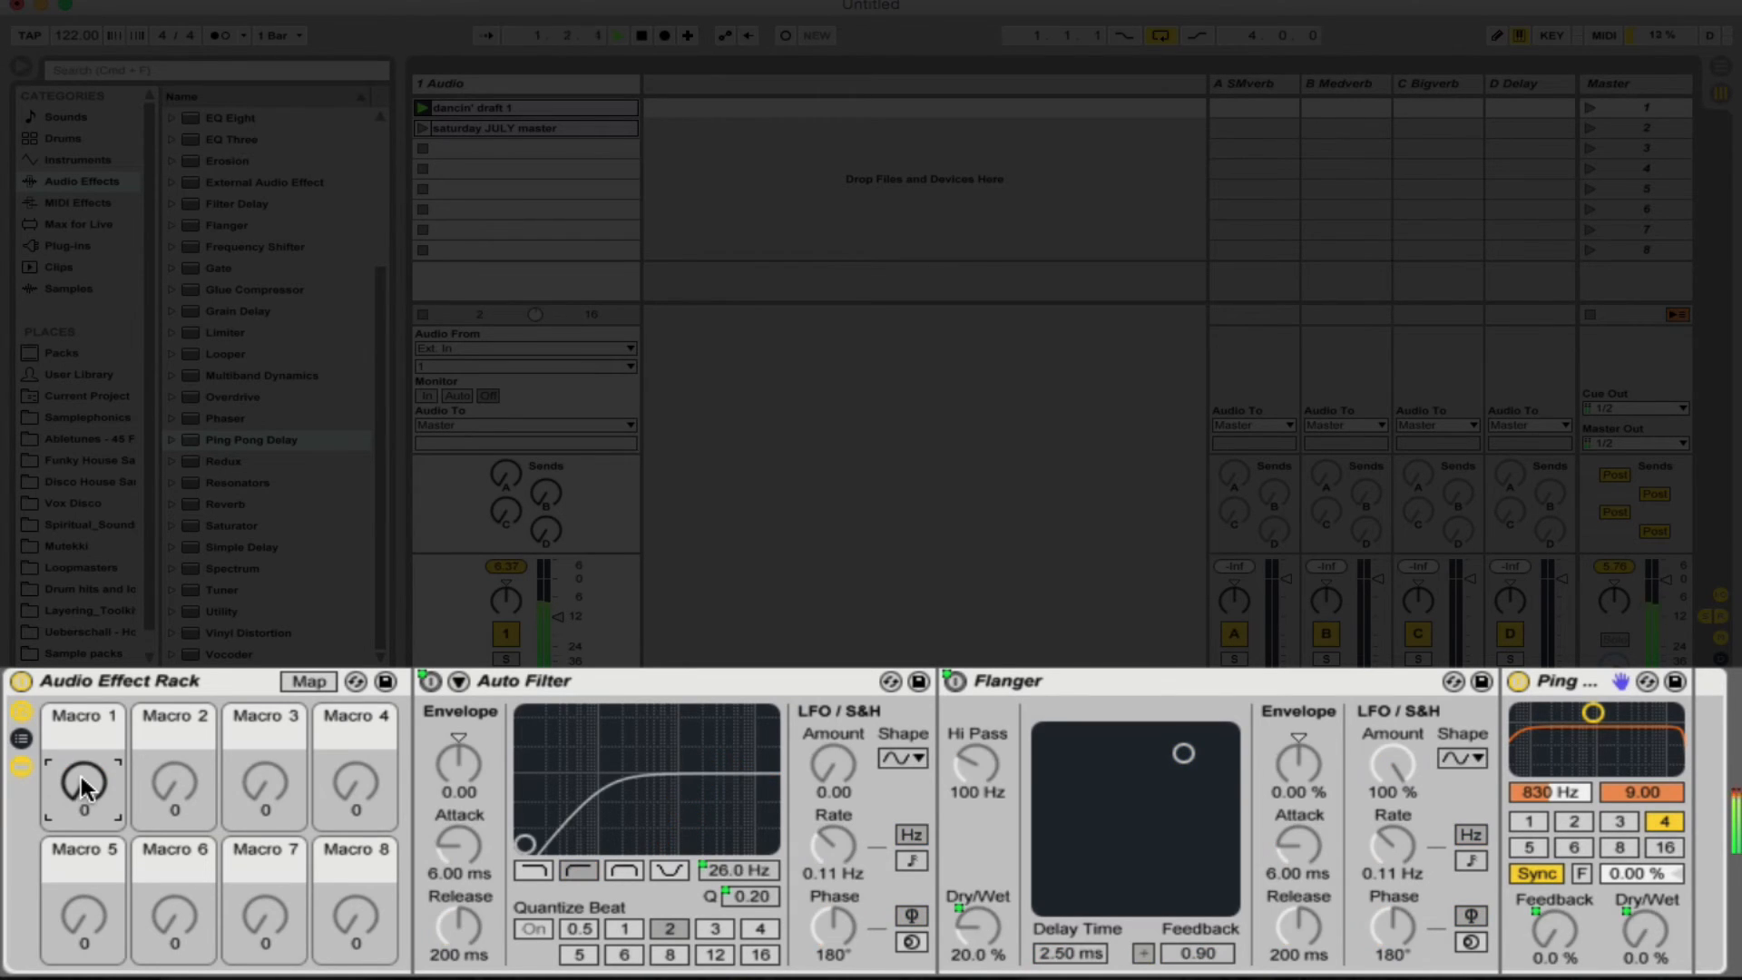
pyautogui.press('space')
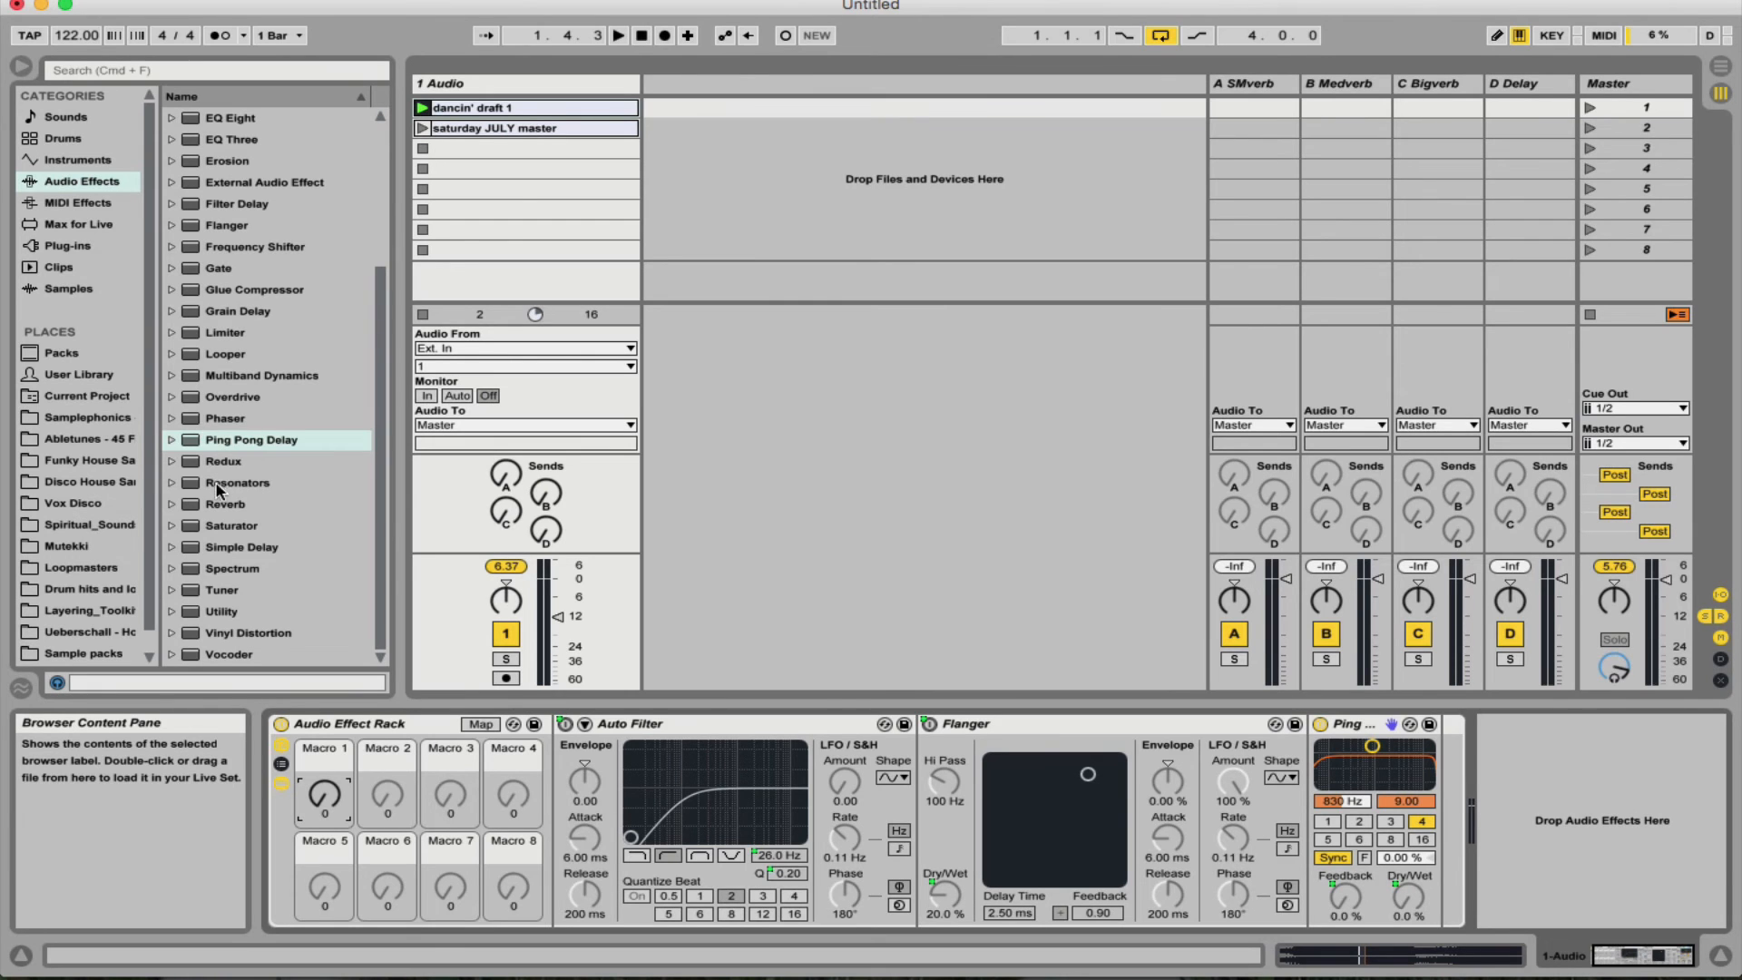
# - Add a Reverb after the Ping Pong Delay in the rack, set its Decay Time to 4.34 s and map its Dry/Wet to Macro 1
pyautogui.moveTo(222, 502); pyautogui.dragTo(1434, 787)
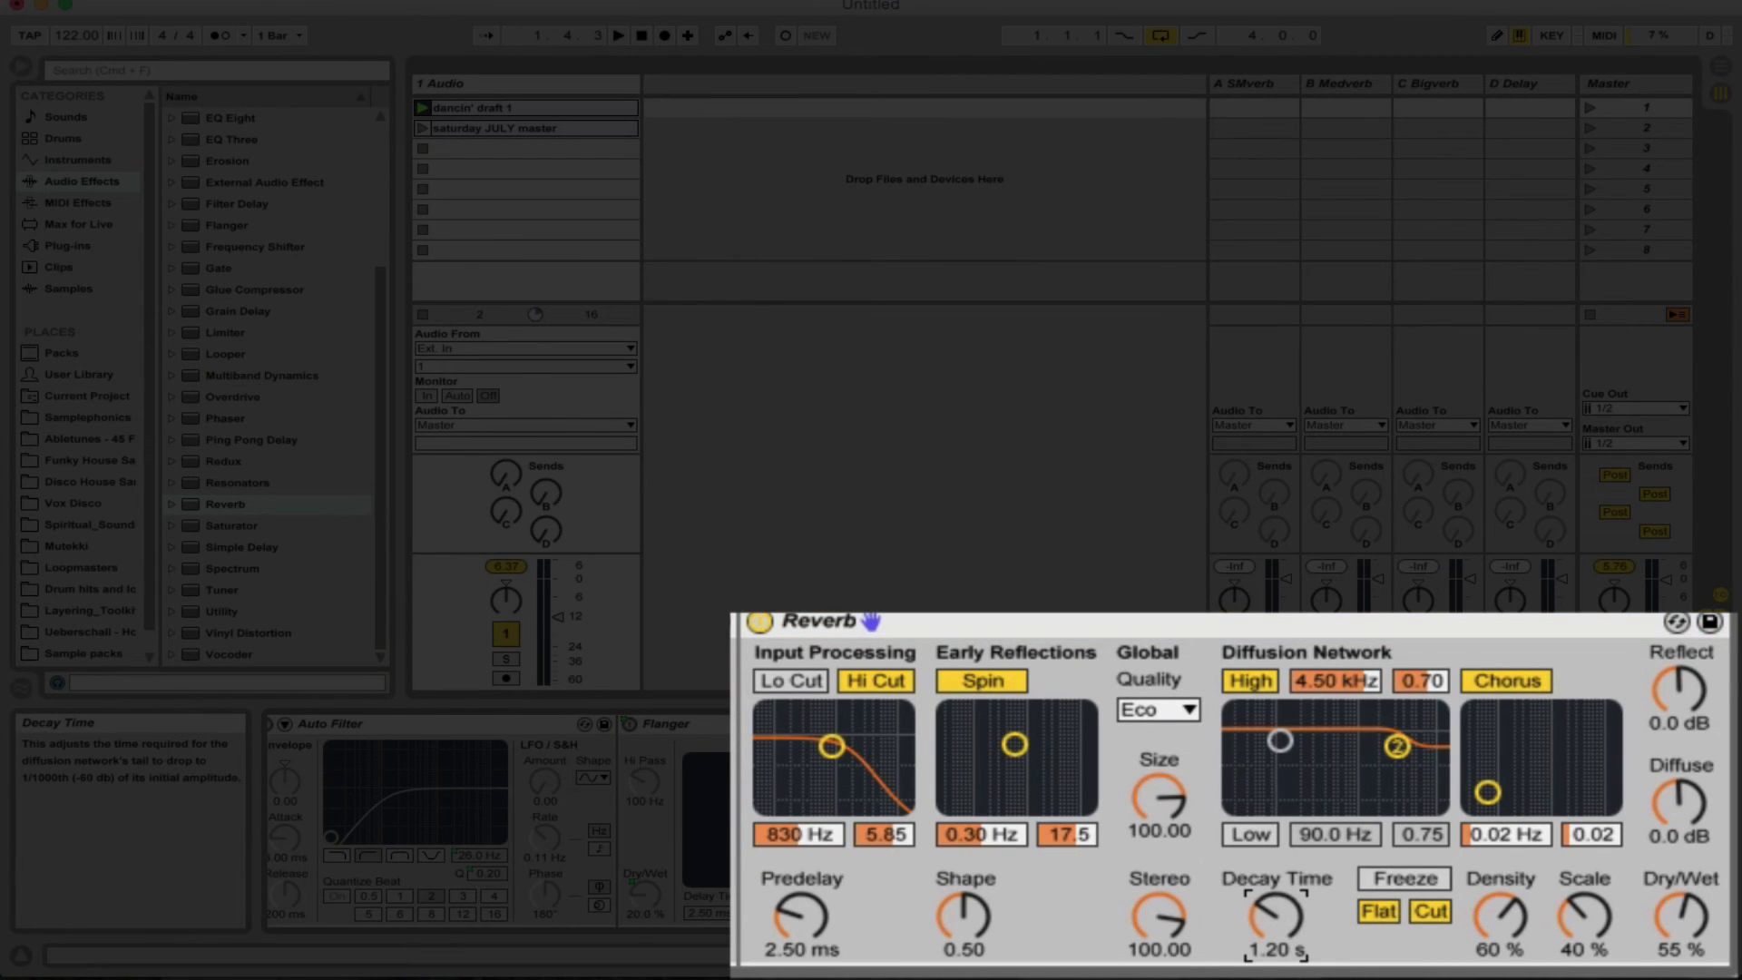
pyautogui.moveTo(1276, 916); pyautogui.dragTo(1275, 876)
pyautogui.rightClick(1686, 911)
pyautogui.click(1564, 688)
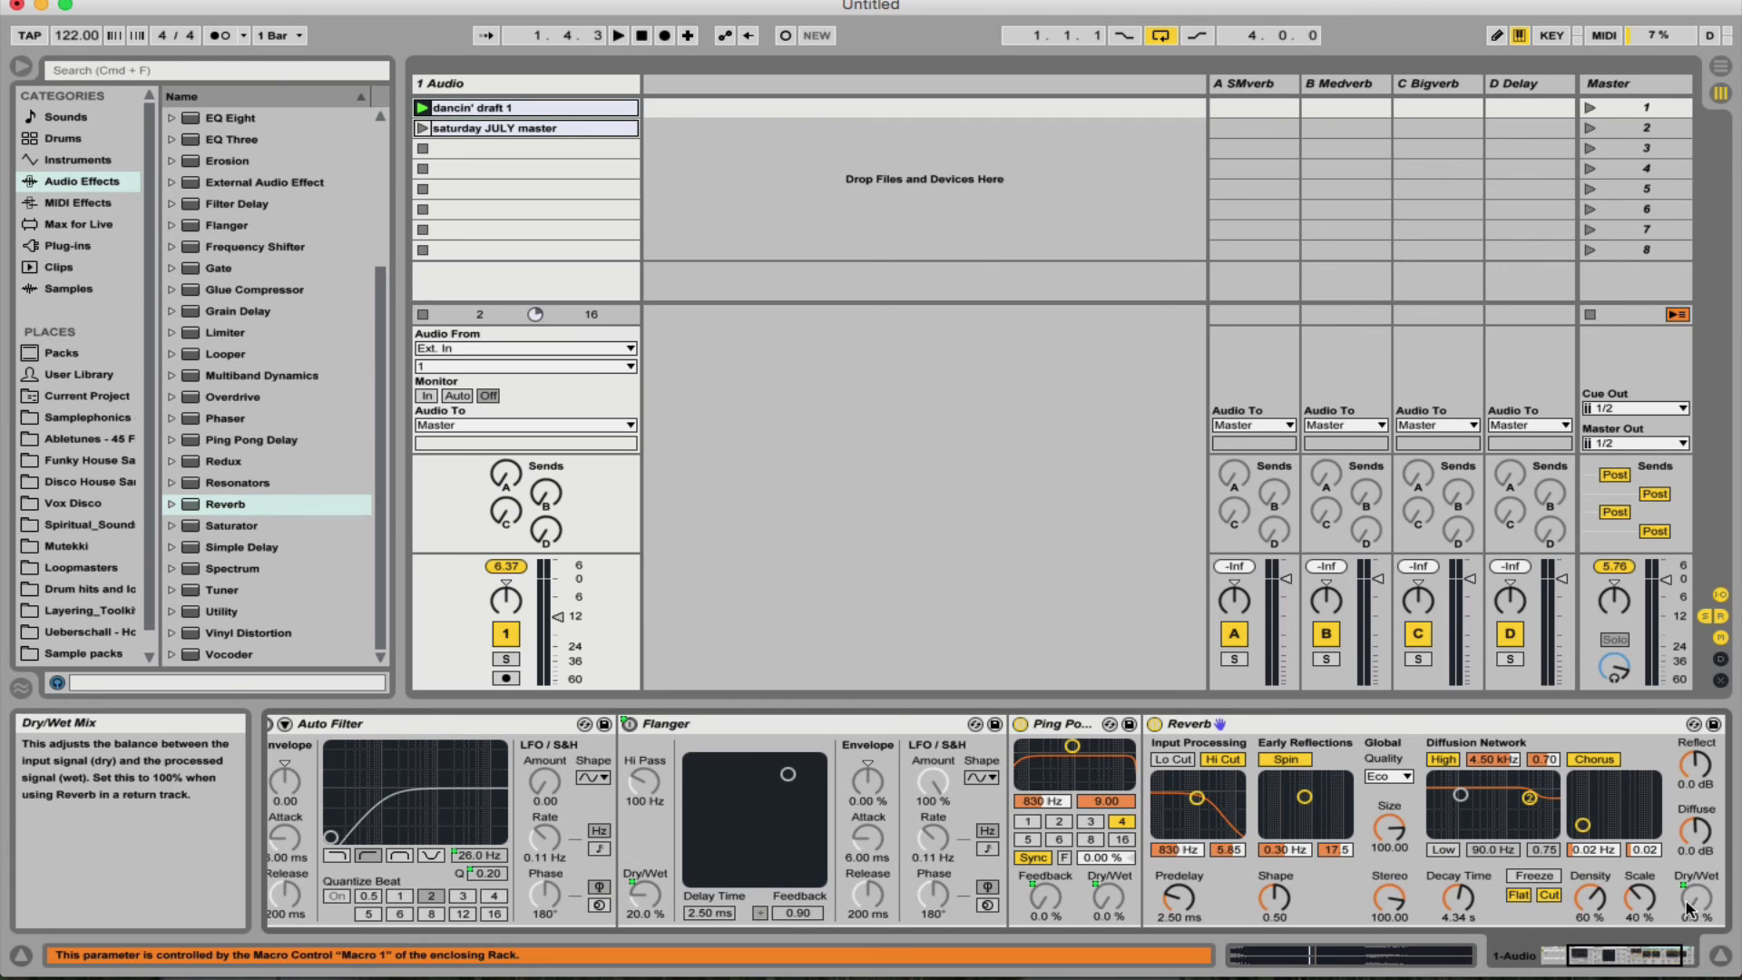
# - Audition the full rack by sweeping Macro 1 between 0 and 127 during playback of "dancin' draft 1" and "saturday JULY master"
pyautogui.hscroll(-2, 1550, 822)
pyautogui.hscroll(-5, 1550, 822)
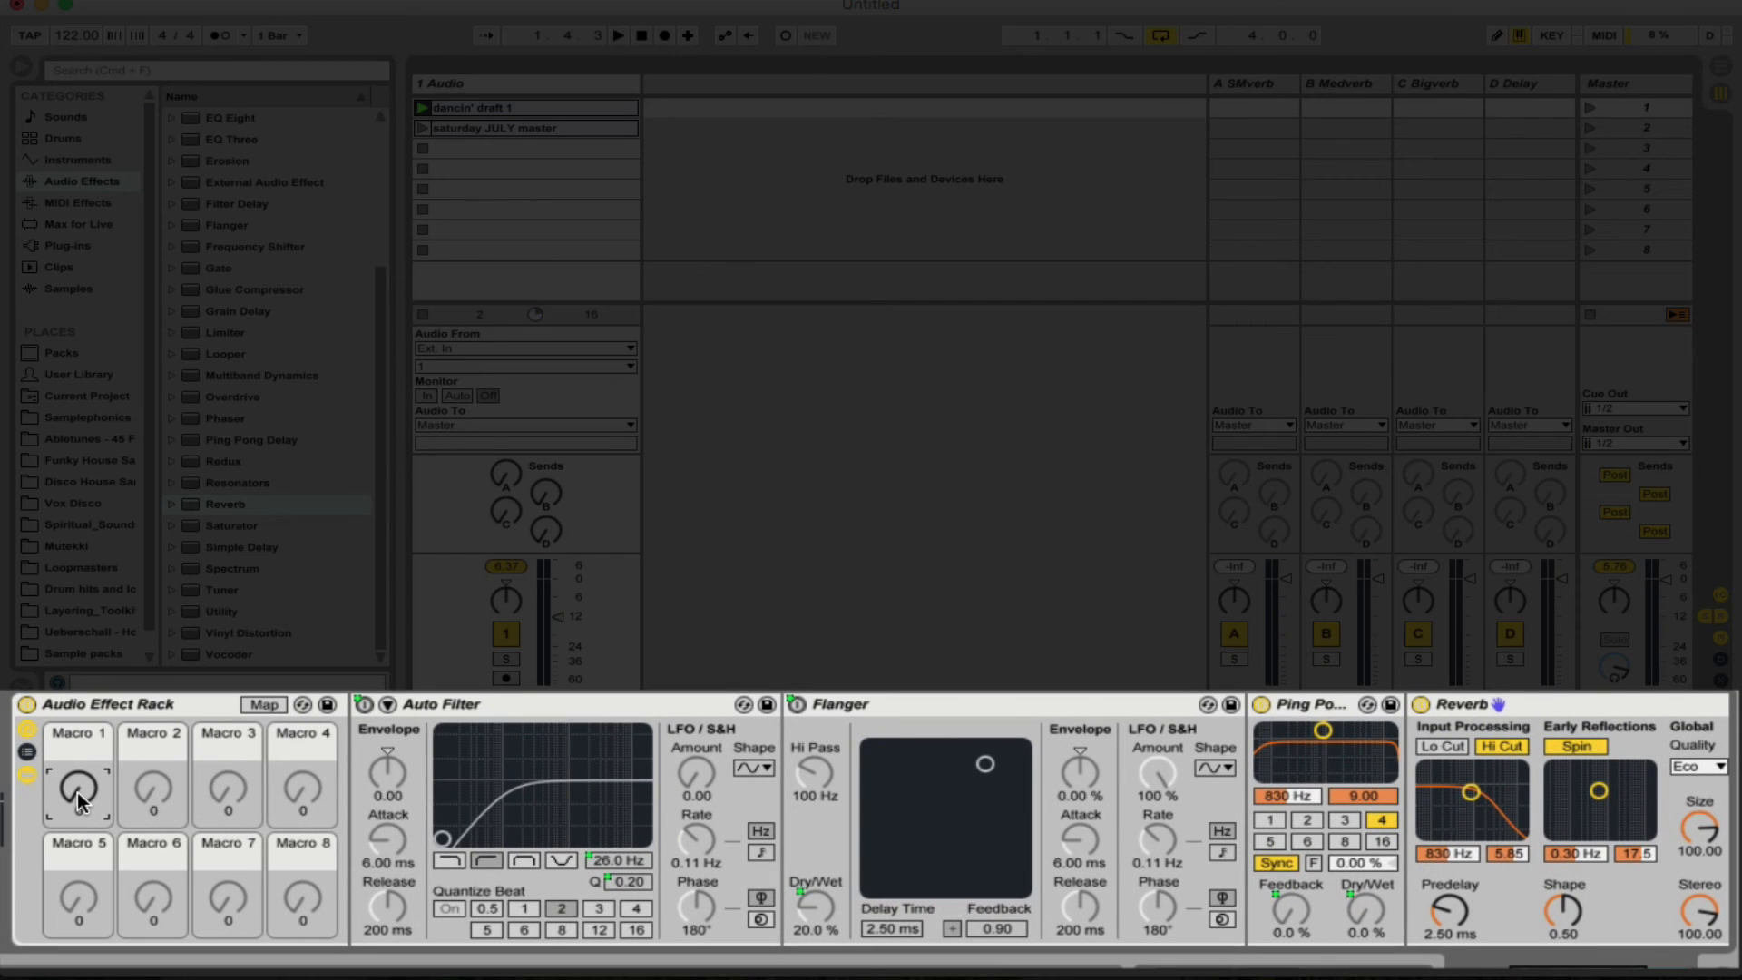
pyautogui.press('space')
pyautogui.moveTo(78, 791); pyautogui.dragTo(78, 747)
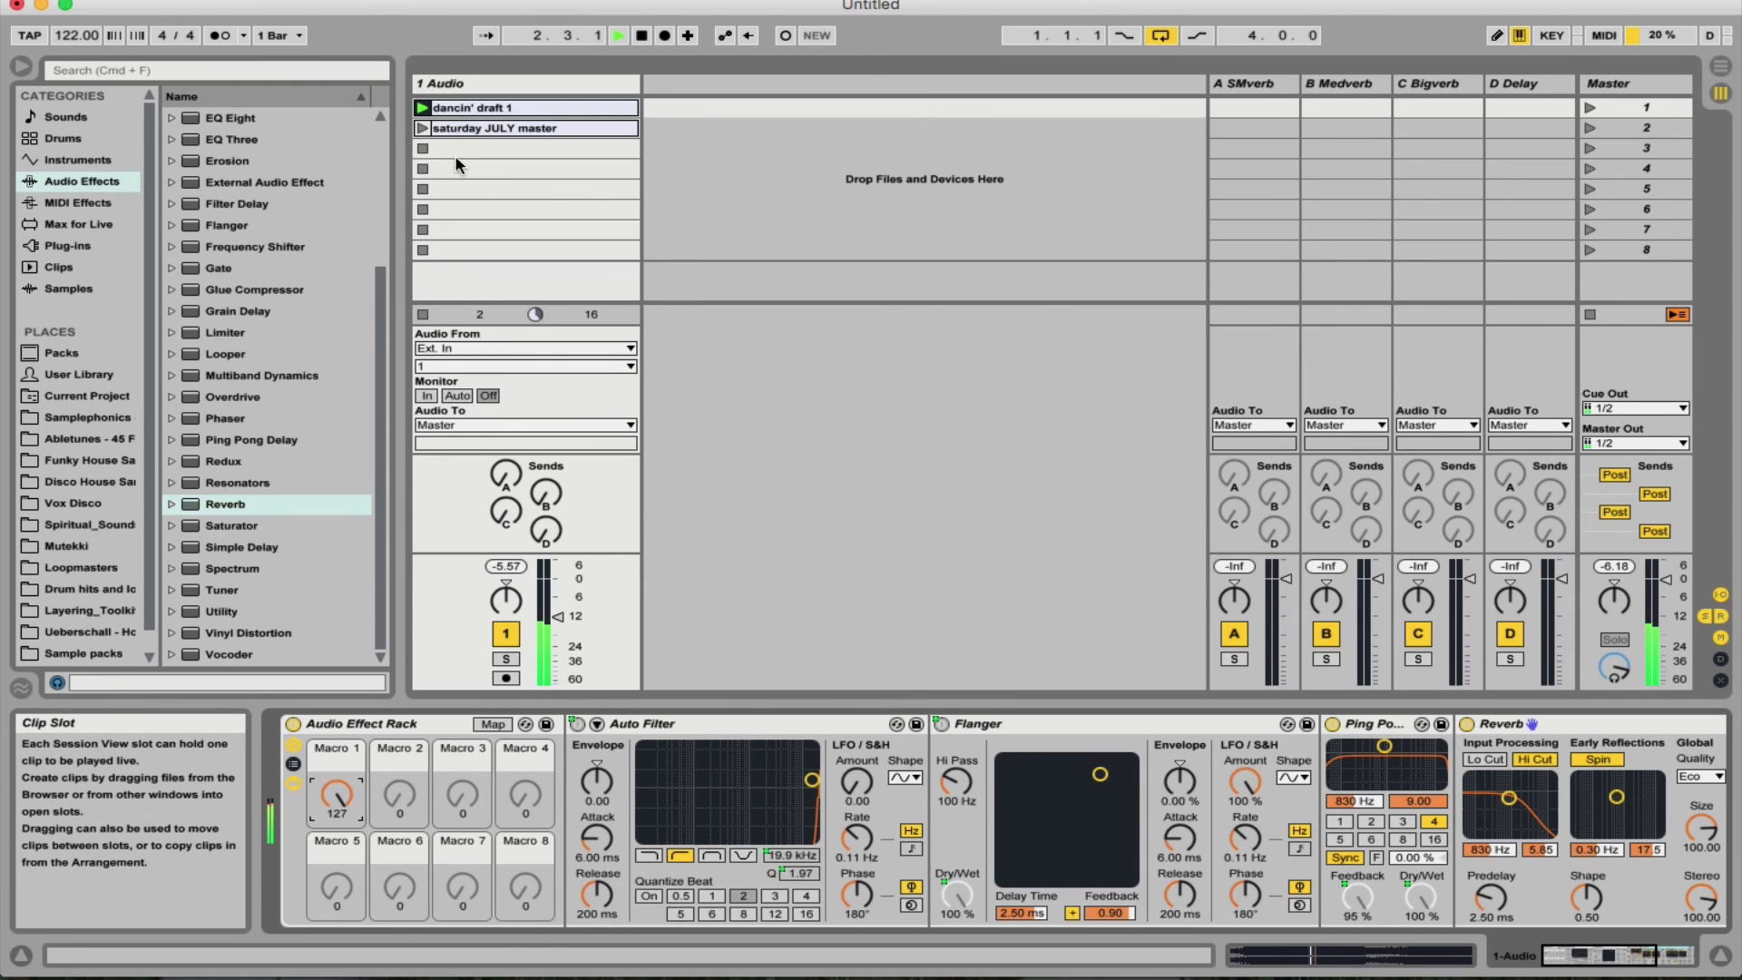
pyautogui.click(422, 129)
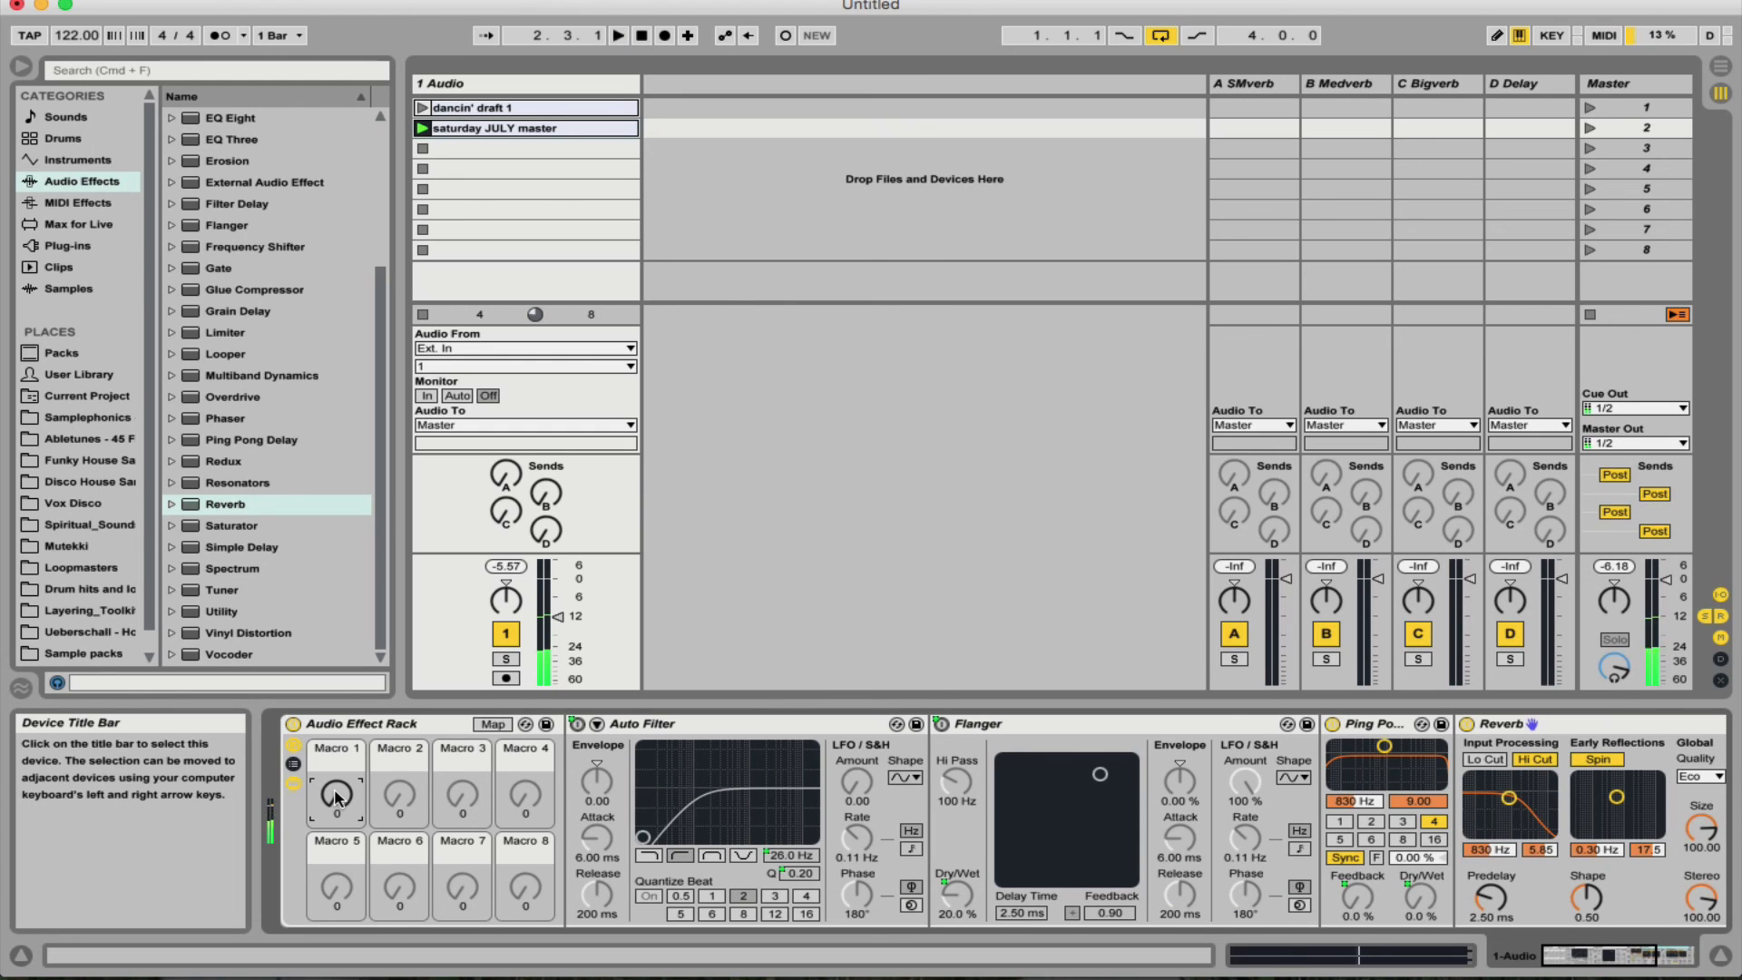
pyautogui.hscroll(10, 710, 768)
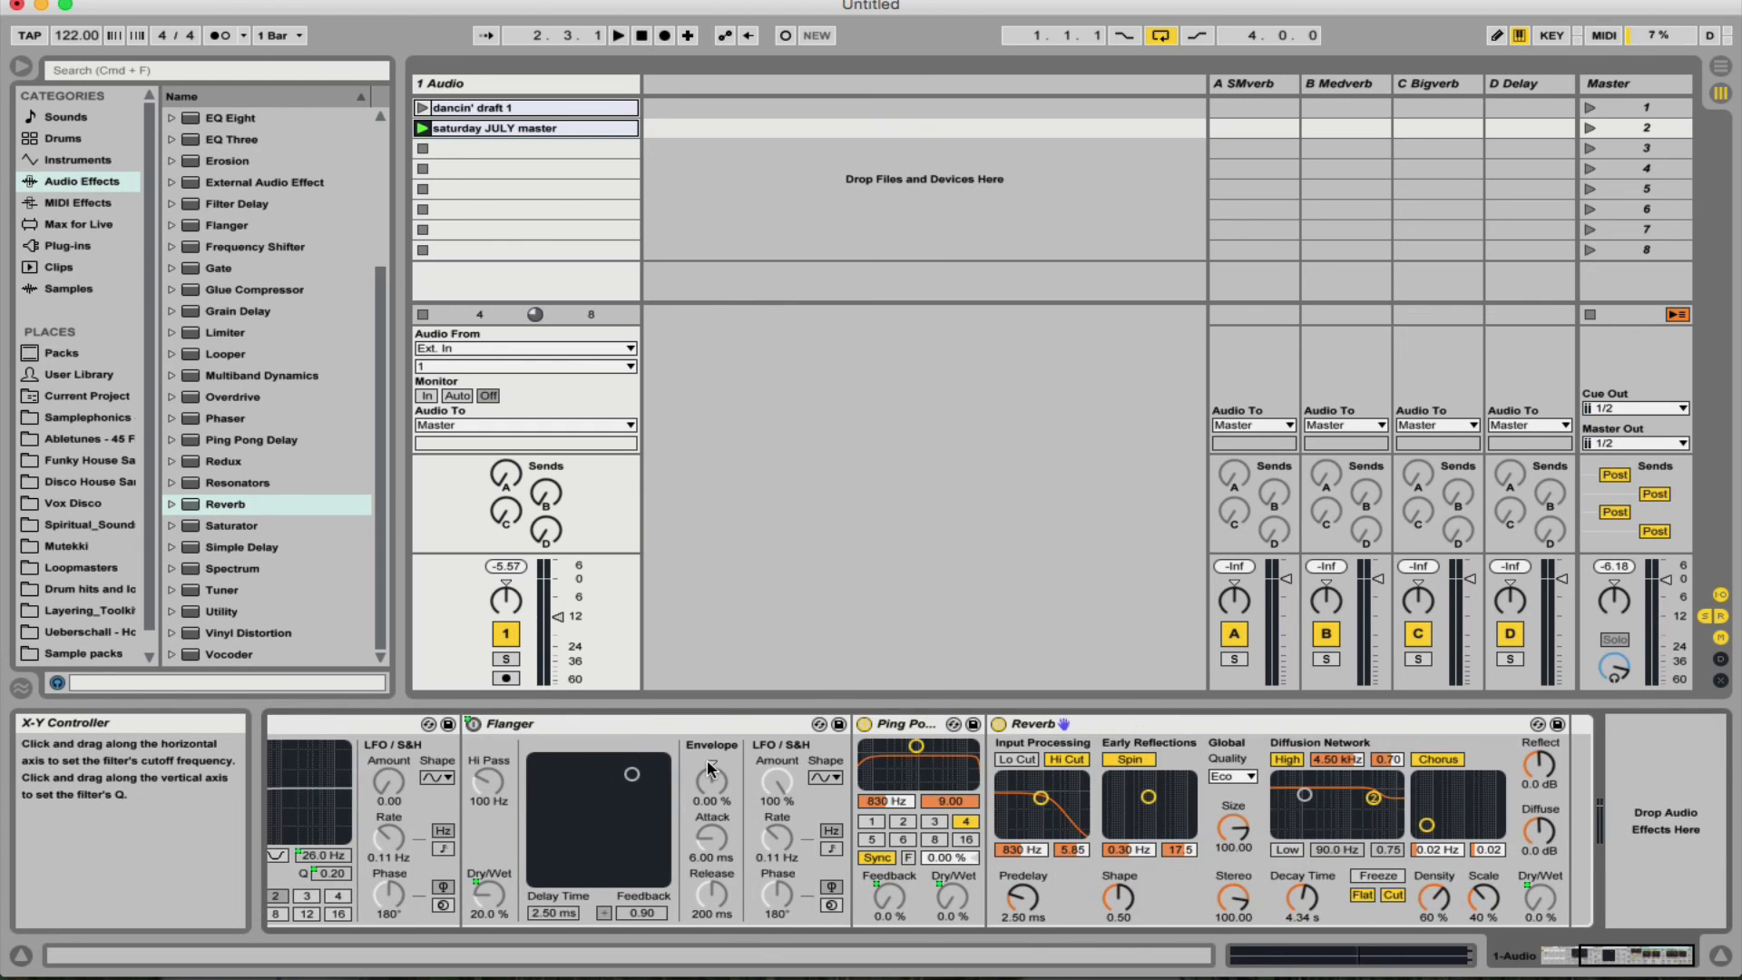